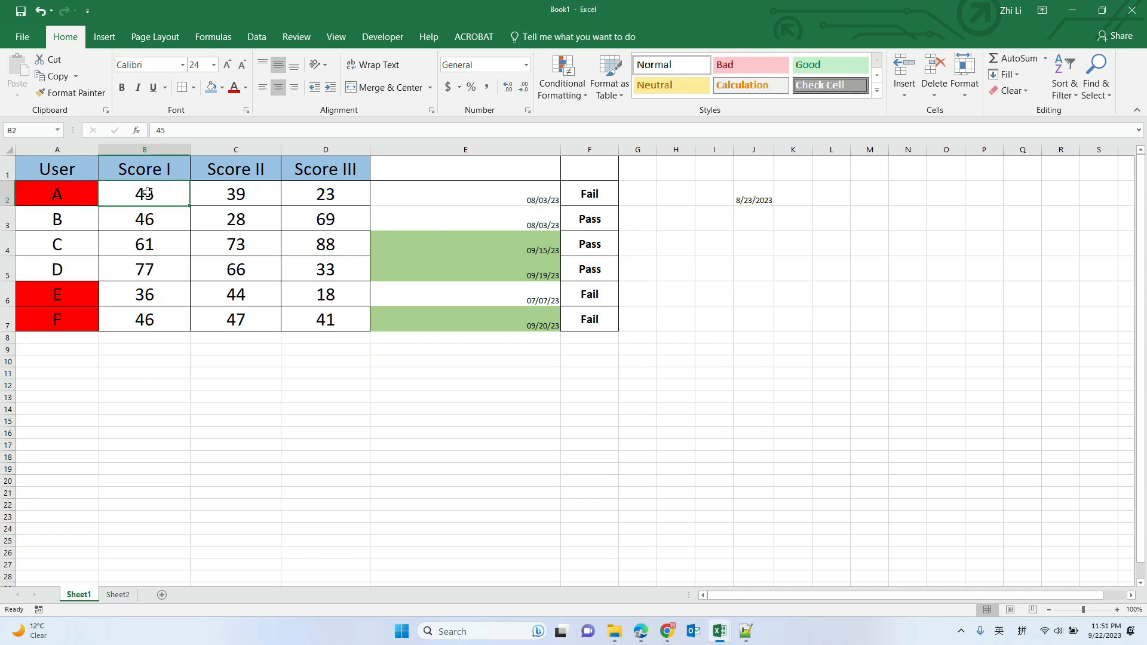
- Examine user A's Score I, Score II and Score III values on Sheet1
left_click(234, 192)
left_click(297, 192)
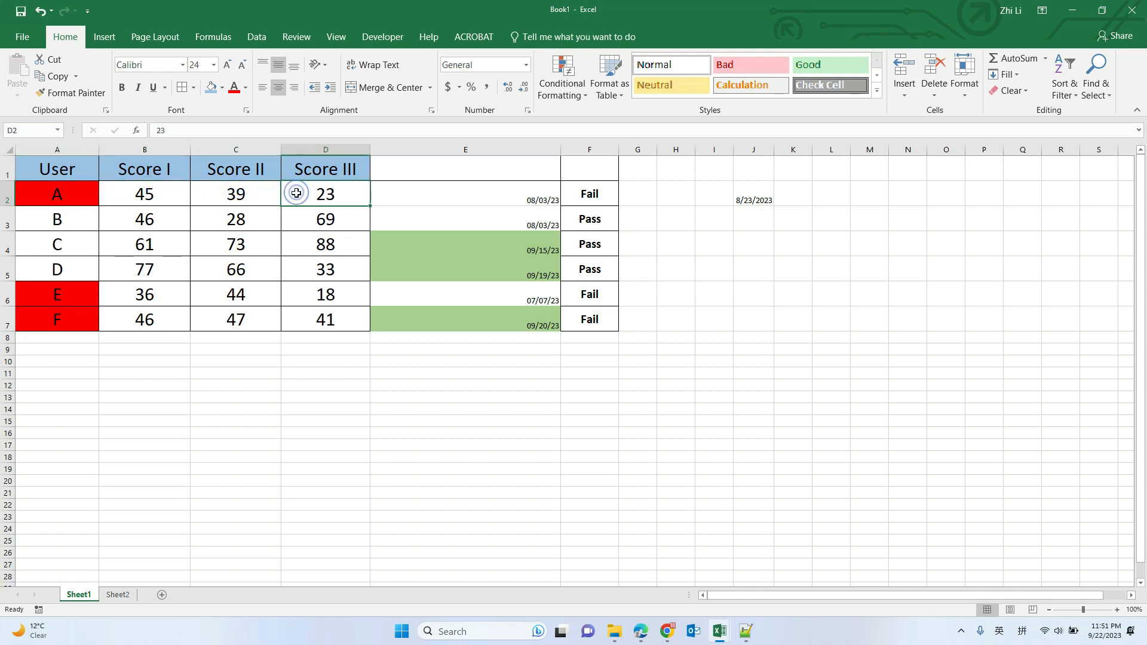
left_click(146, 192)
left_click(234, 192)
left_click(318, 194)
left_click(73, 194)
left_click(164, 195)
left_click(227, 199)
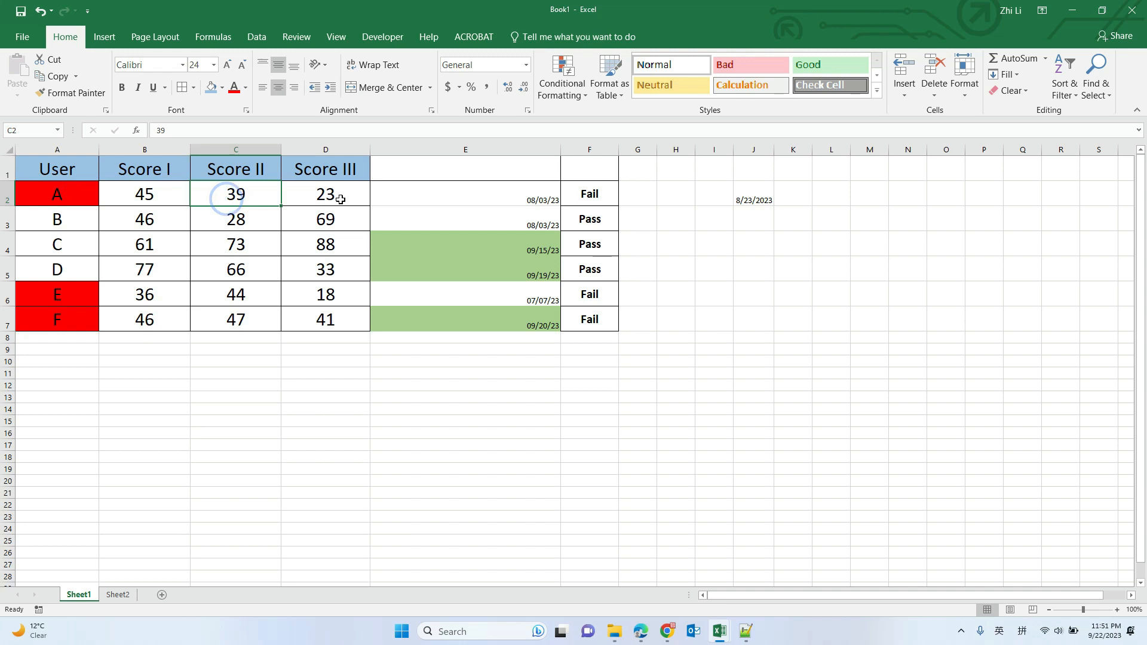
left_click(339, 199)
left_click(163, 197)
left_click(227, 195)
left_click(322, 194)
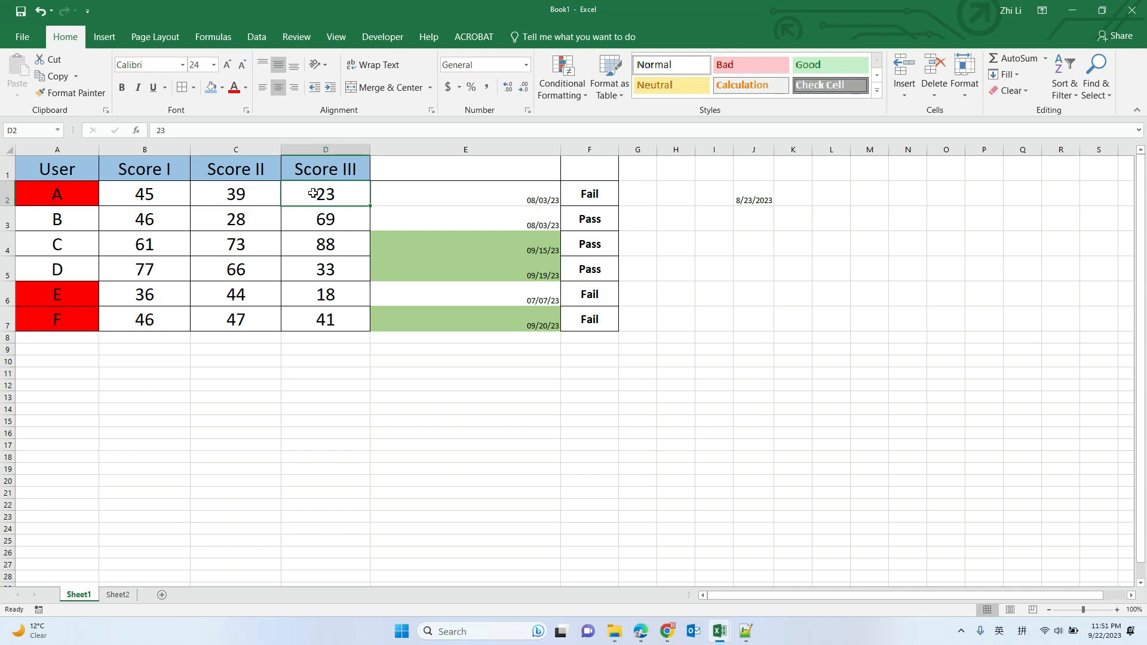
- Inspect the Pass/Fail formulas for users A and B and the red-highlighted cells in the User column
left_click(574, 202)
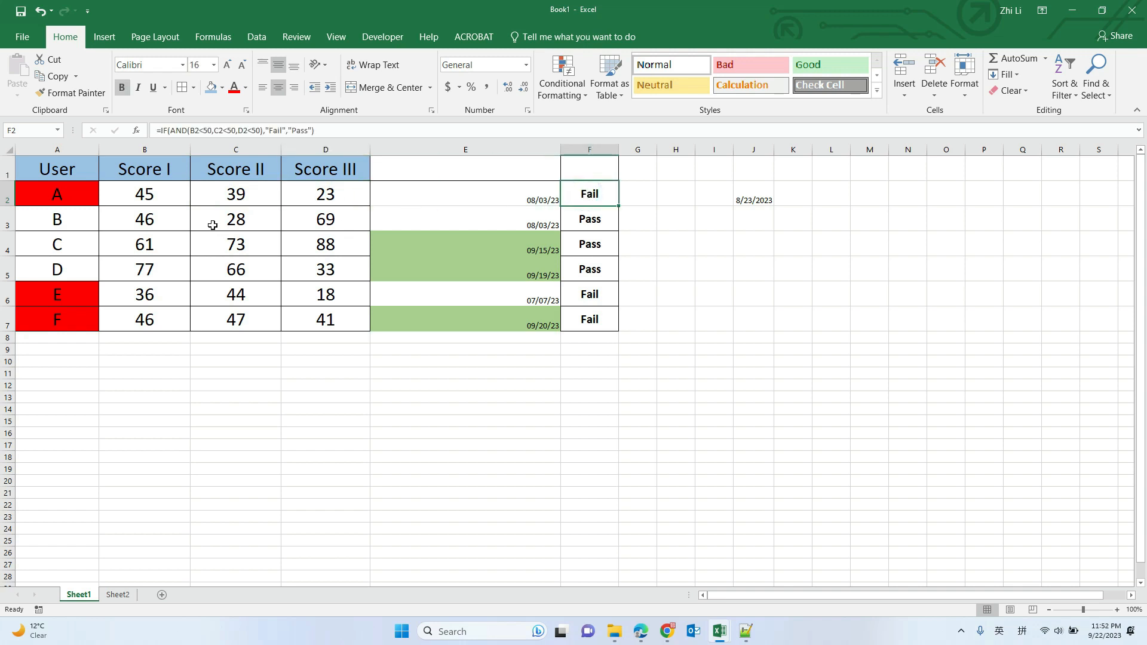
left_click(312, 220)
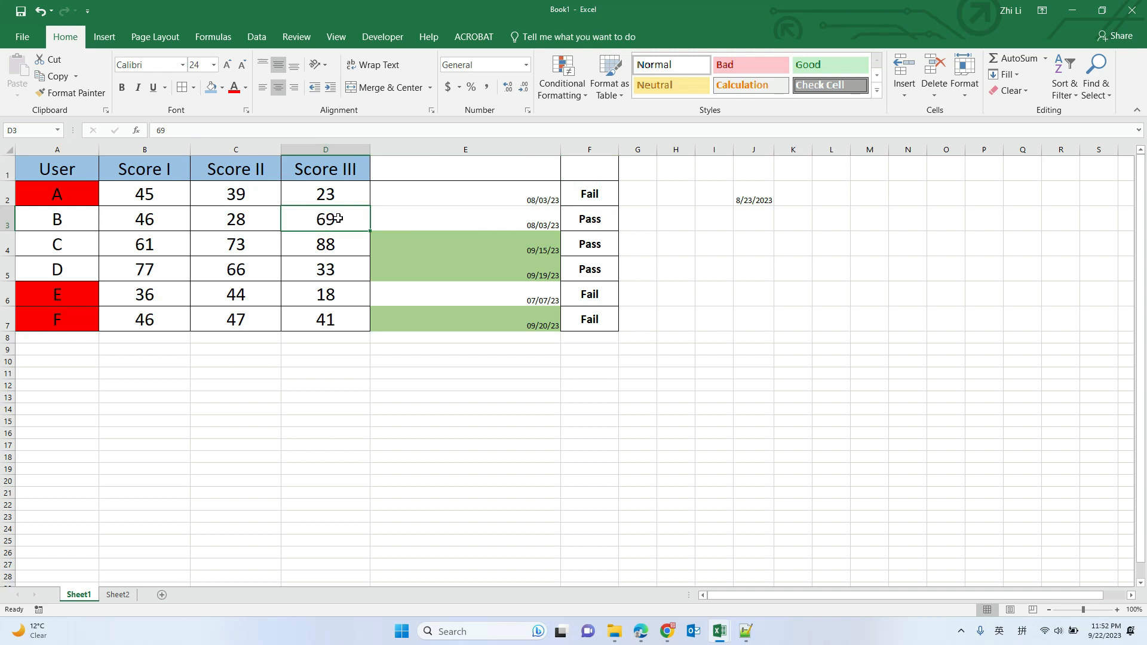
left_click(589, 221)
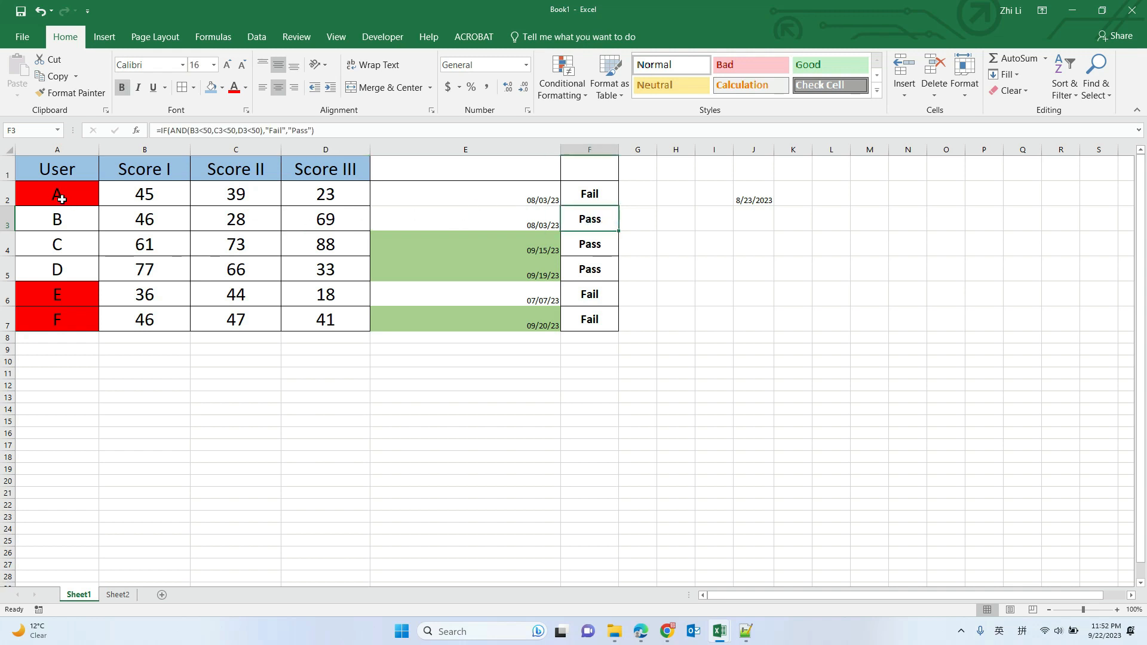
left_click(58, 198)
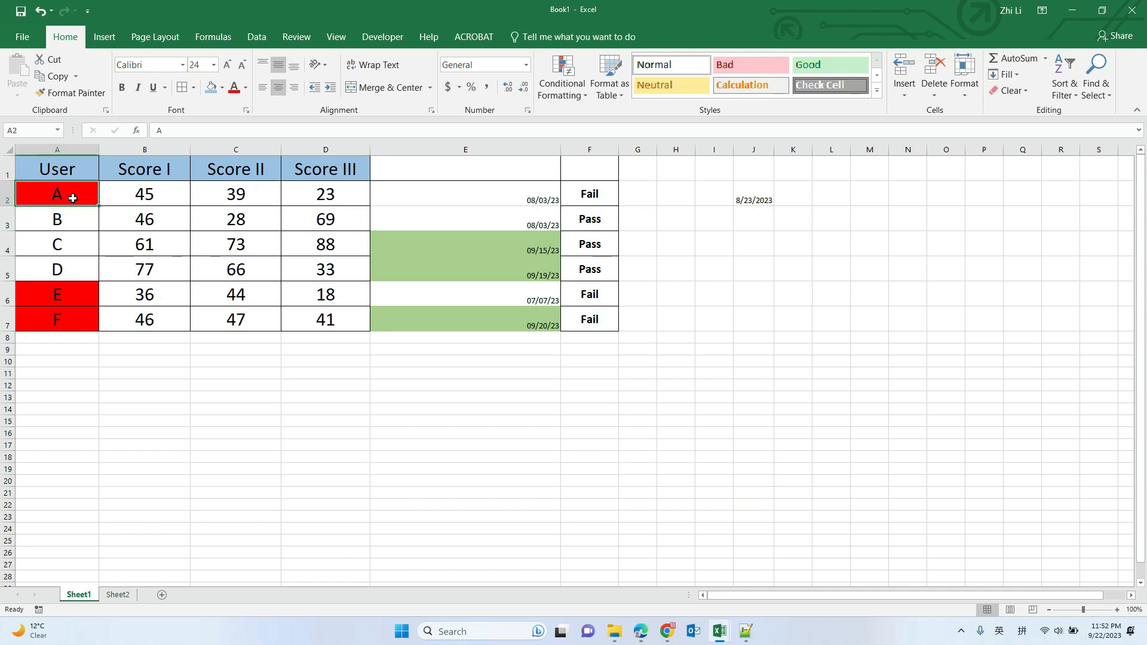
left_click(69, 291)
left_click(76, 316)
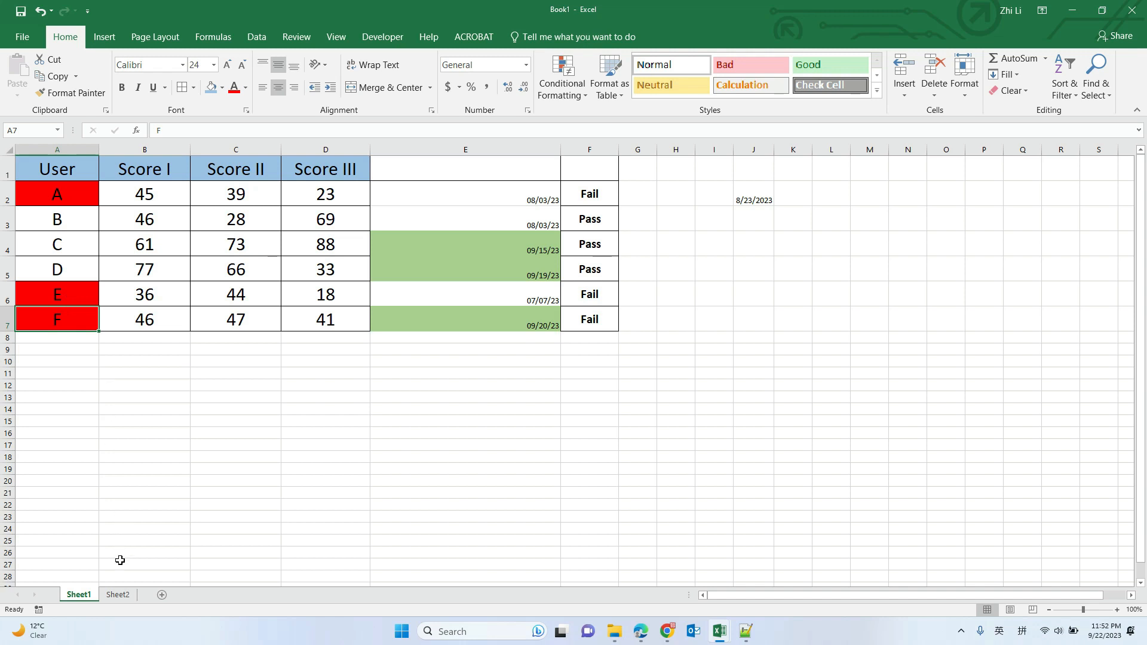
- On Sheet2, begin a formula in cell E2 with an IF function whose logical test is a nested AND function
left_click(120, 596)
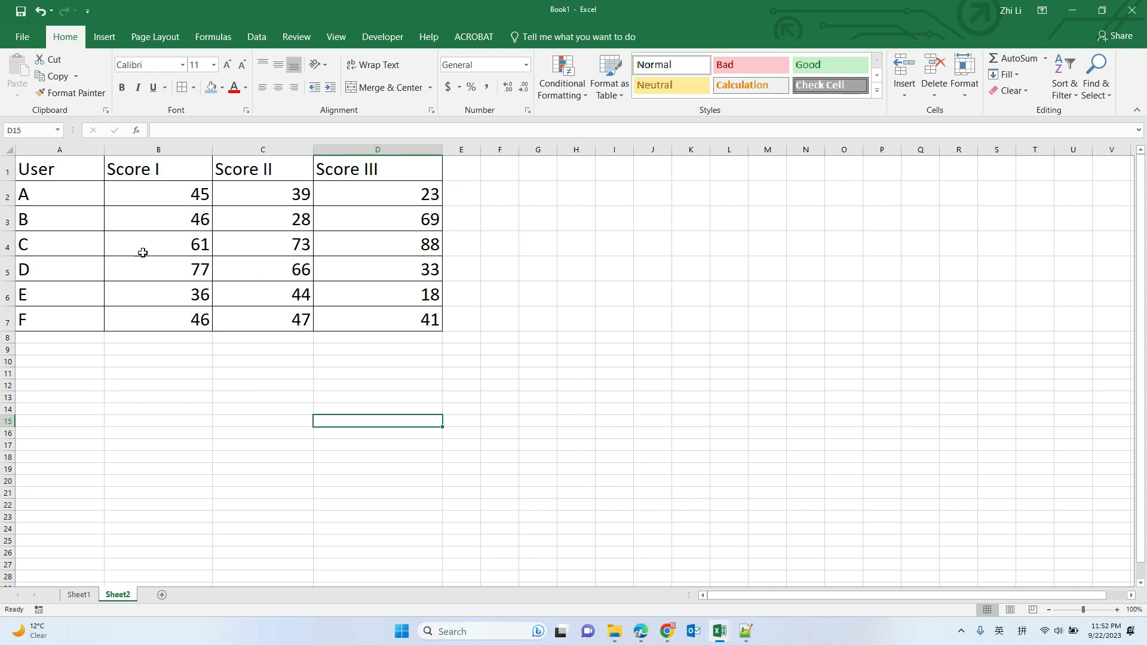
left_click(463, 193)
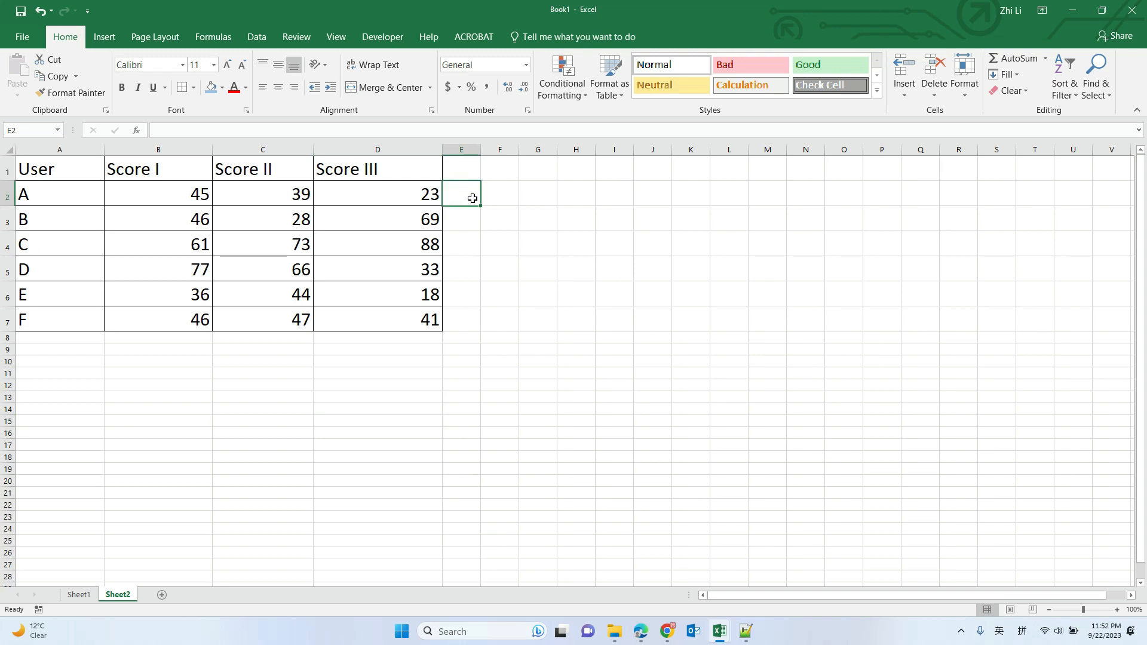
left_click(228, 130)
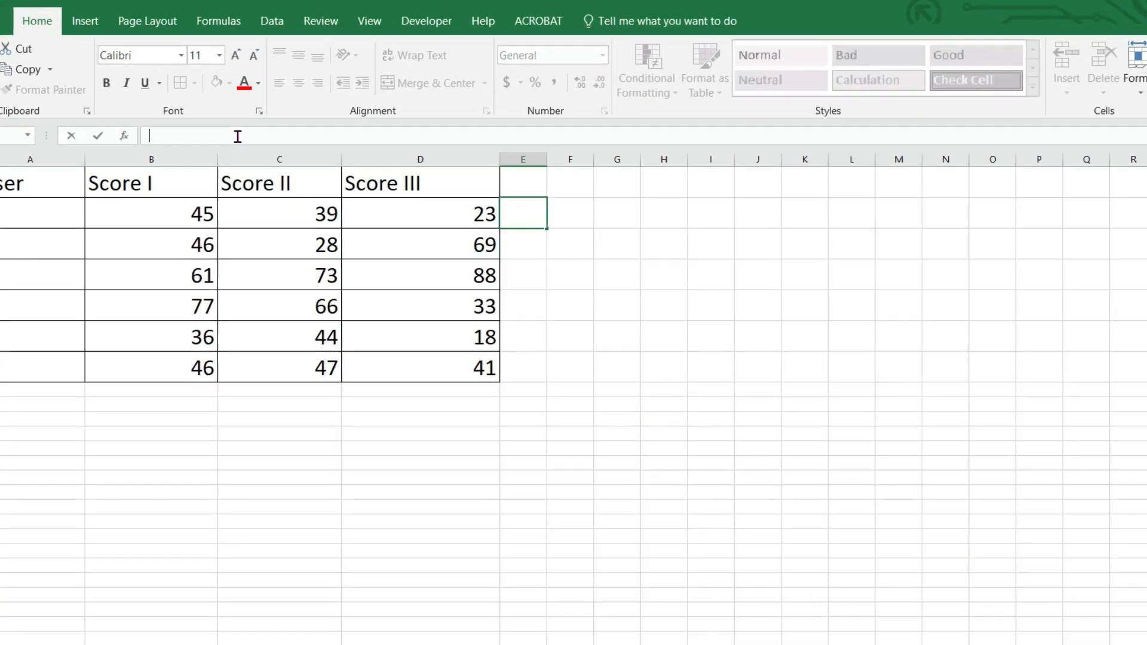
type("=")
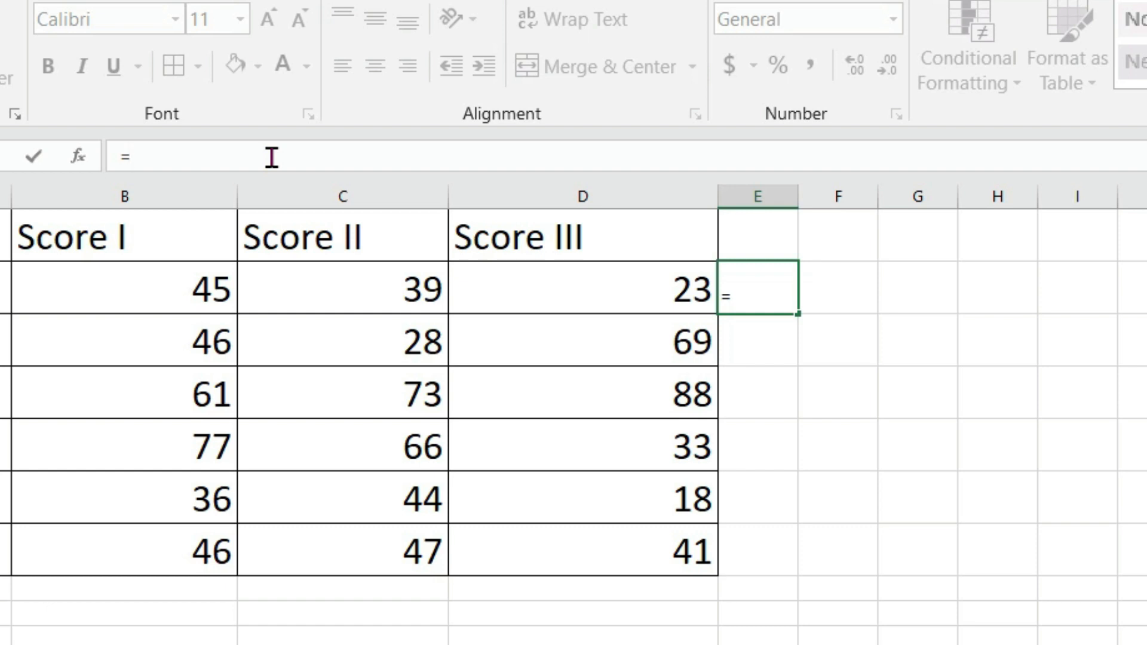
type("IF")
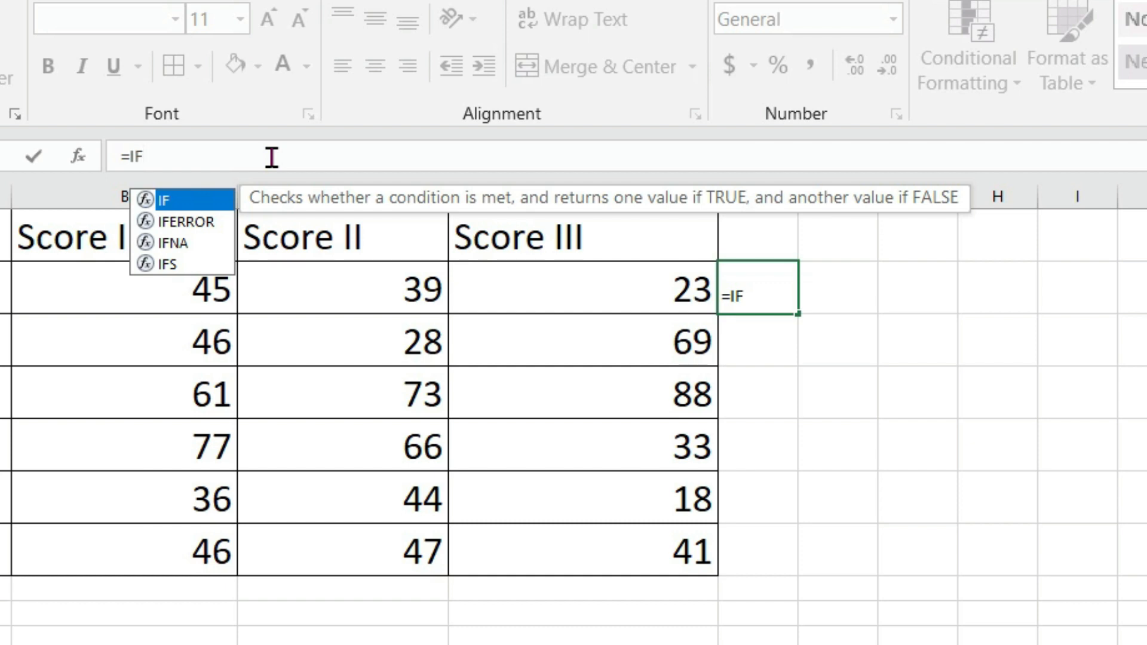
type("(")
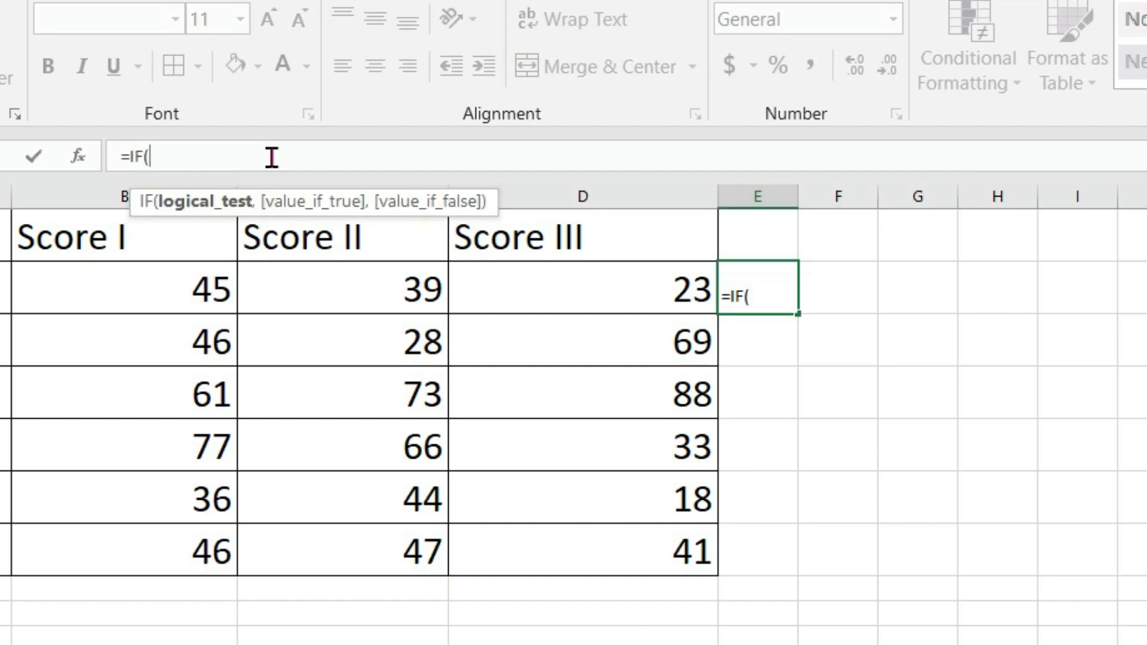
type("AND")
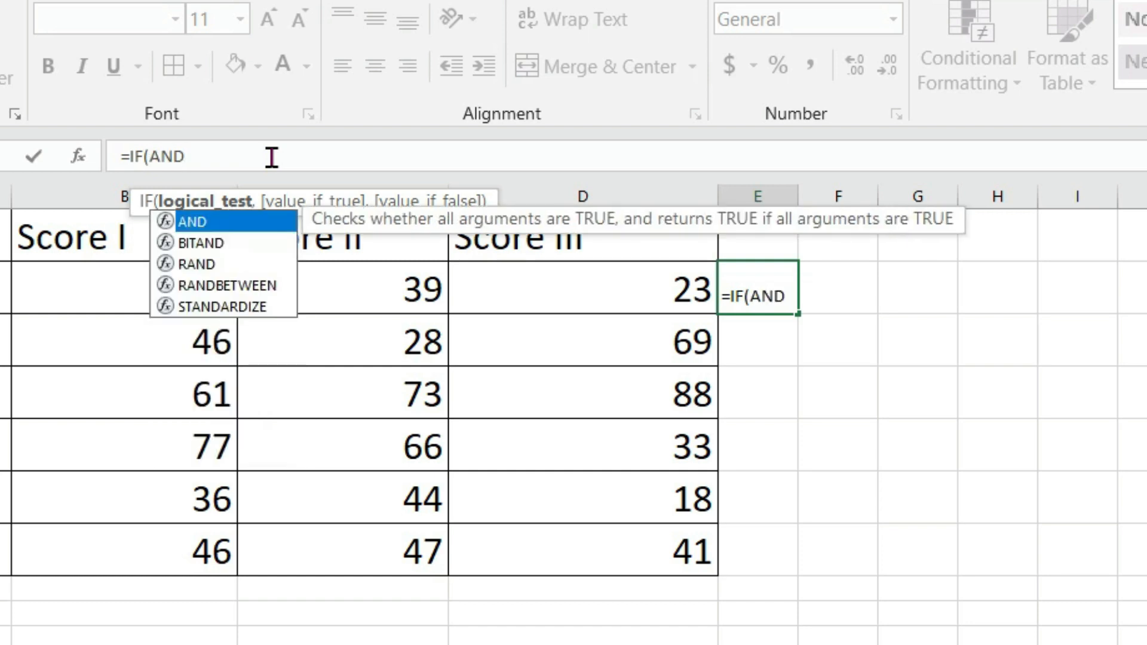
type("(")
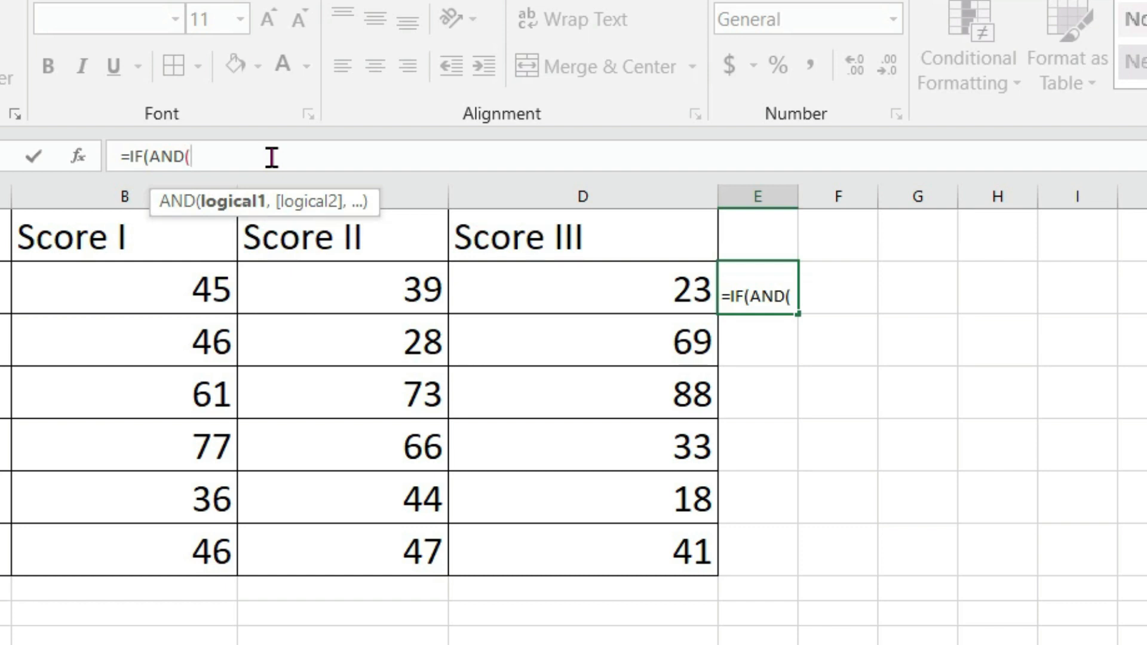
- Add B2<50 and C2<50 as the first two conditions of the AND function
left_click(120, 290)
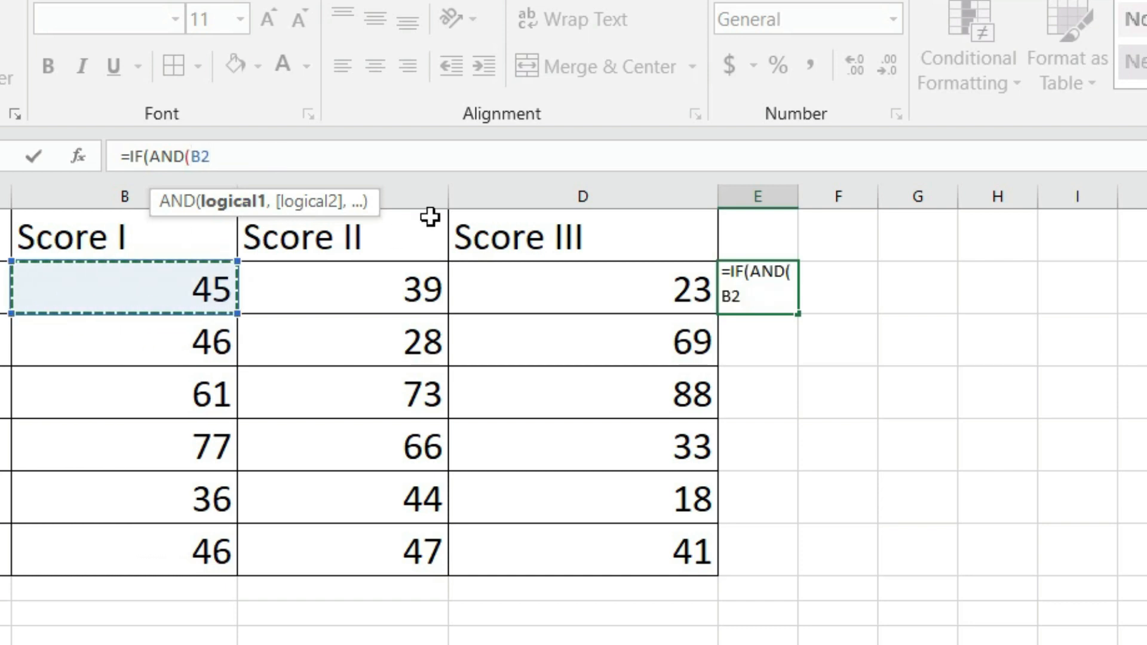
type("<50")
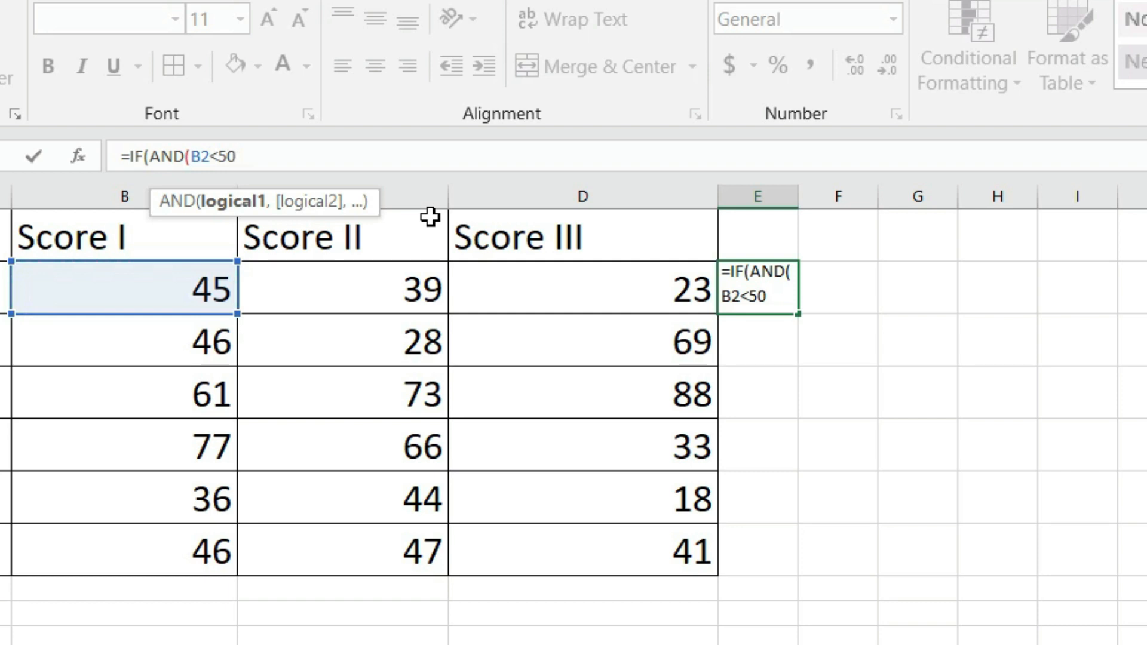
type(",")
left_click(302, 282)
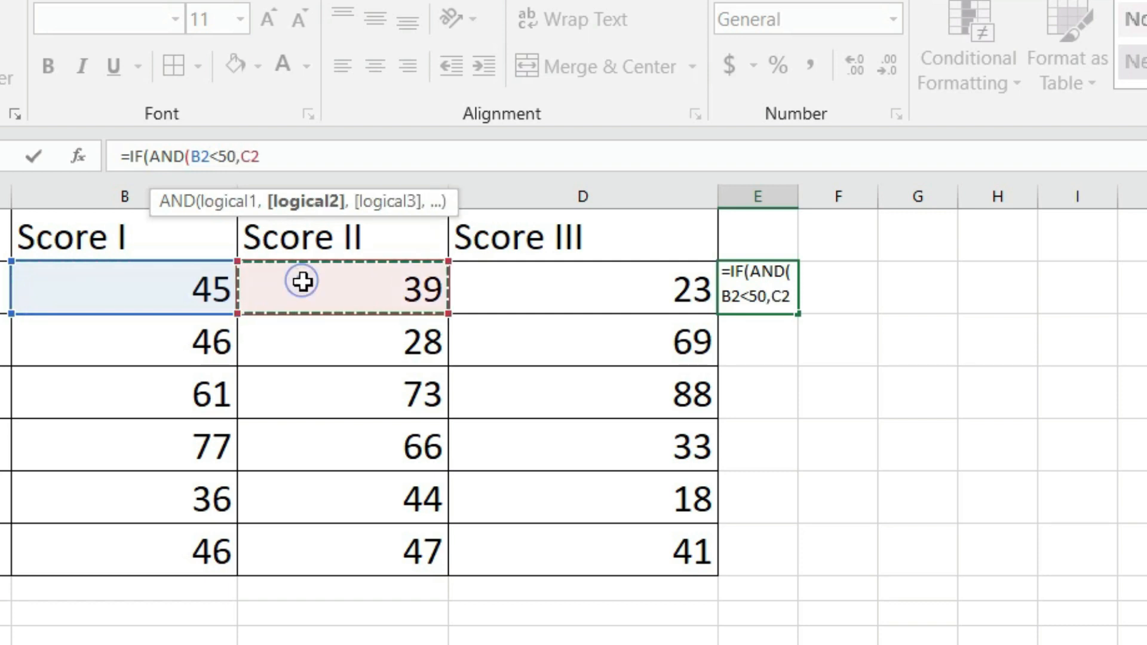
type("<50")
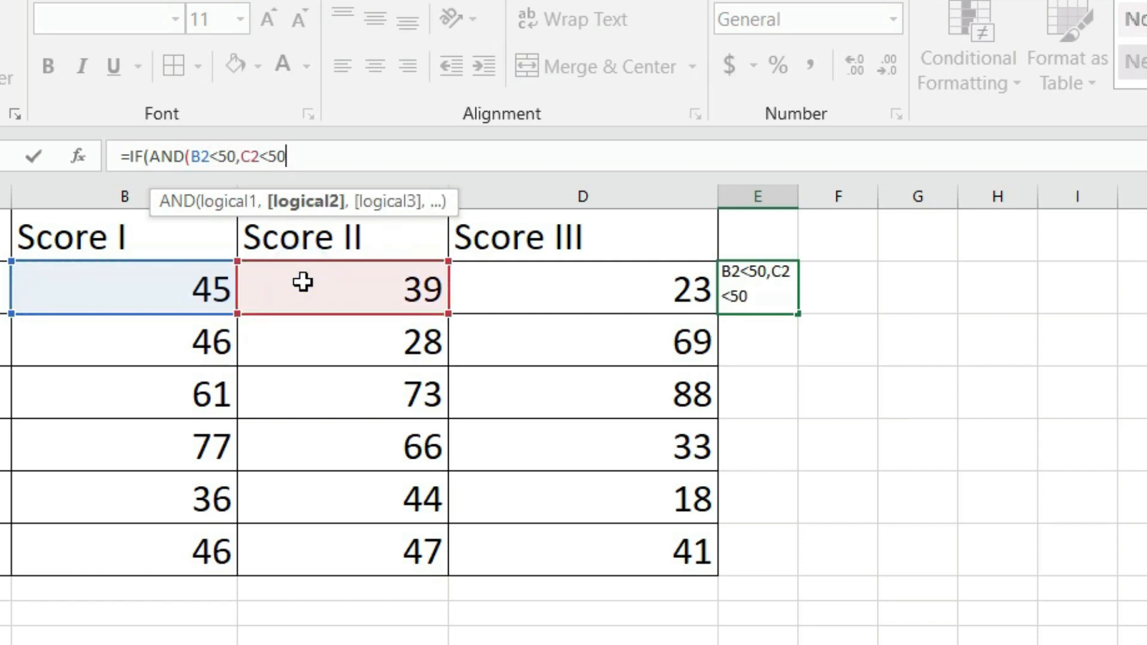
- Add D2<50 as the third condition and close the AND function's parenthesis
left_click(507, 294)
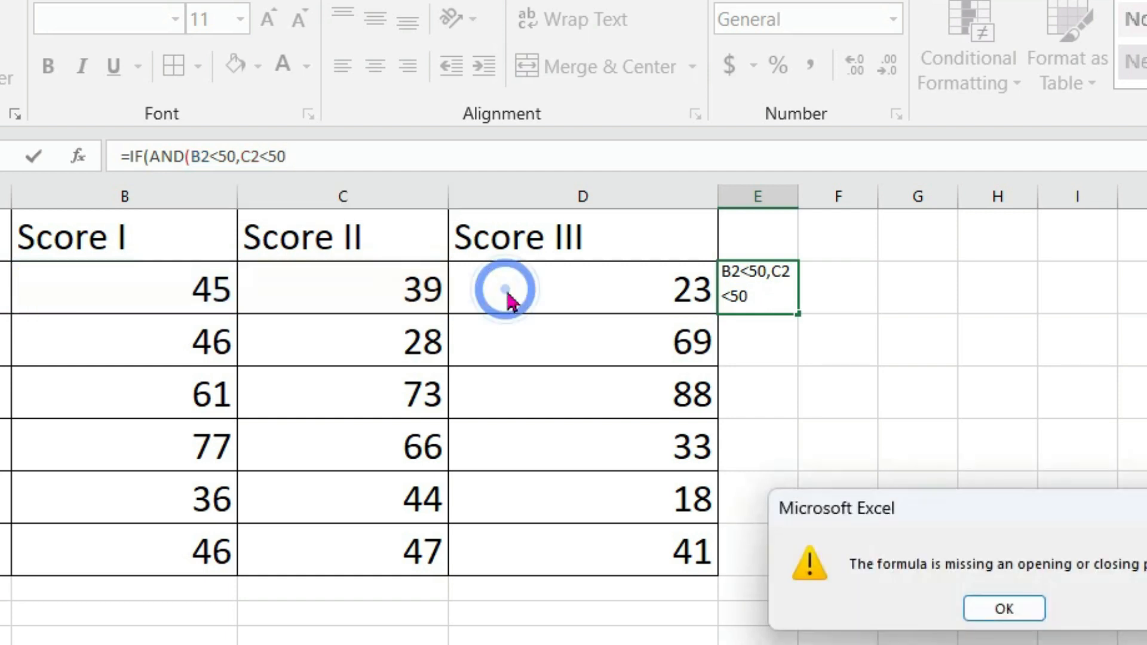
left_click(1015, 609)
left_click(370, 148)
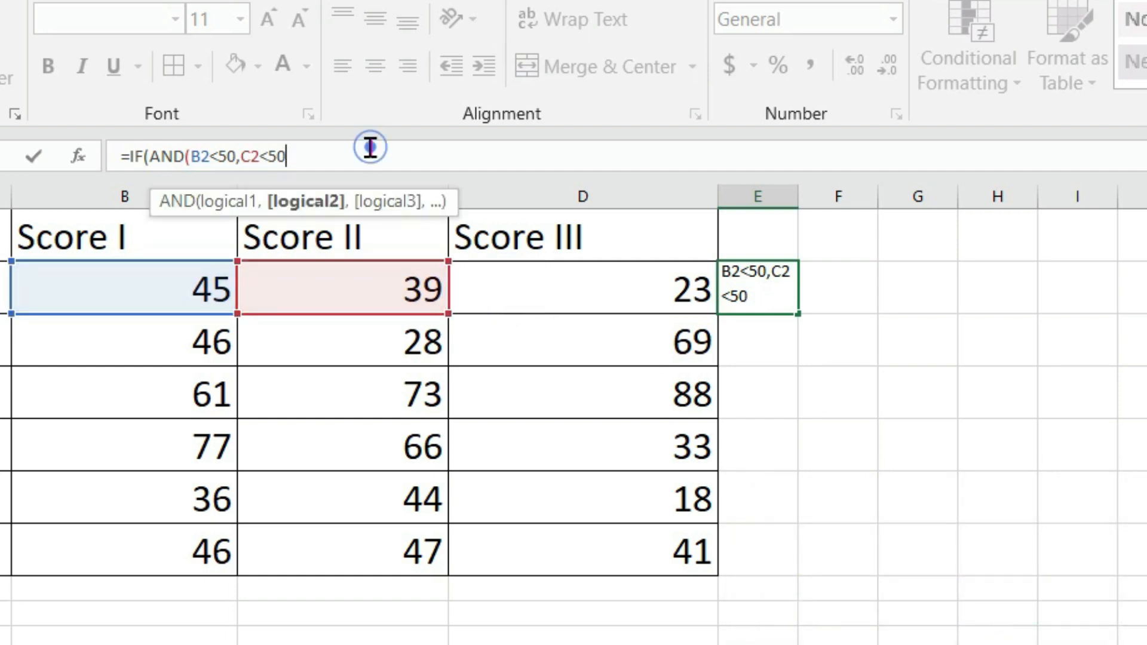
type(",")
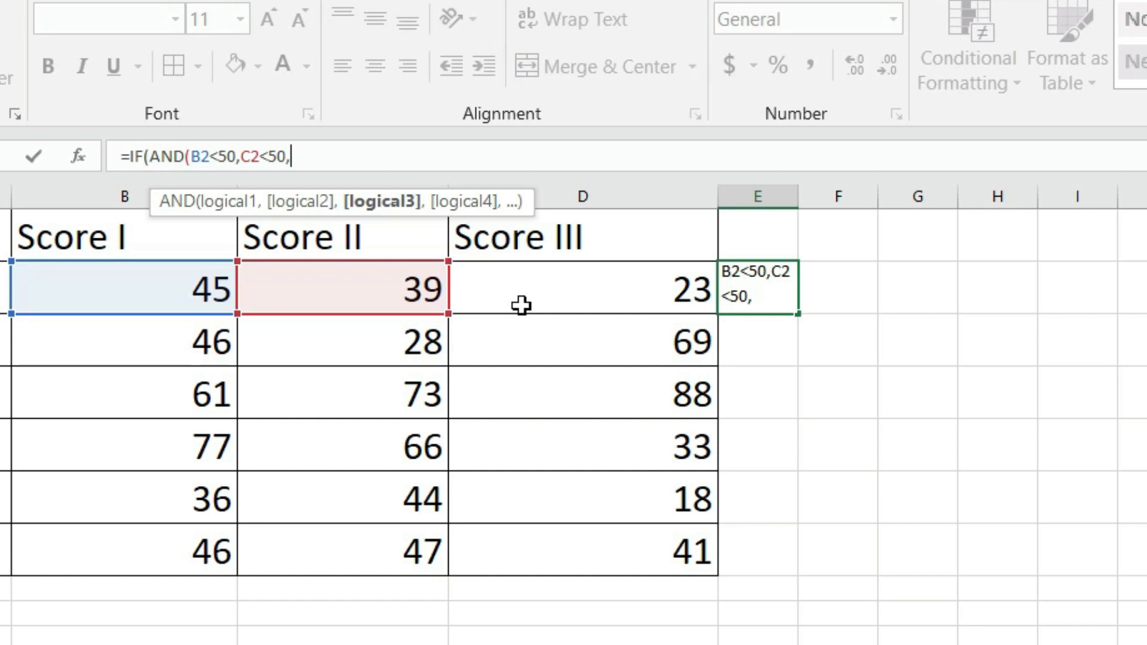
left_click(520, 299)
left_click(360, 146)
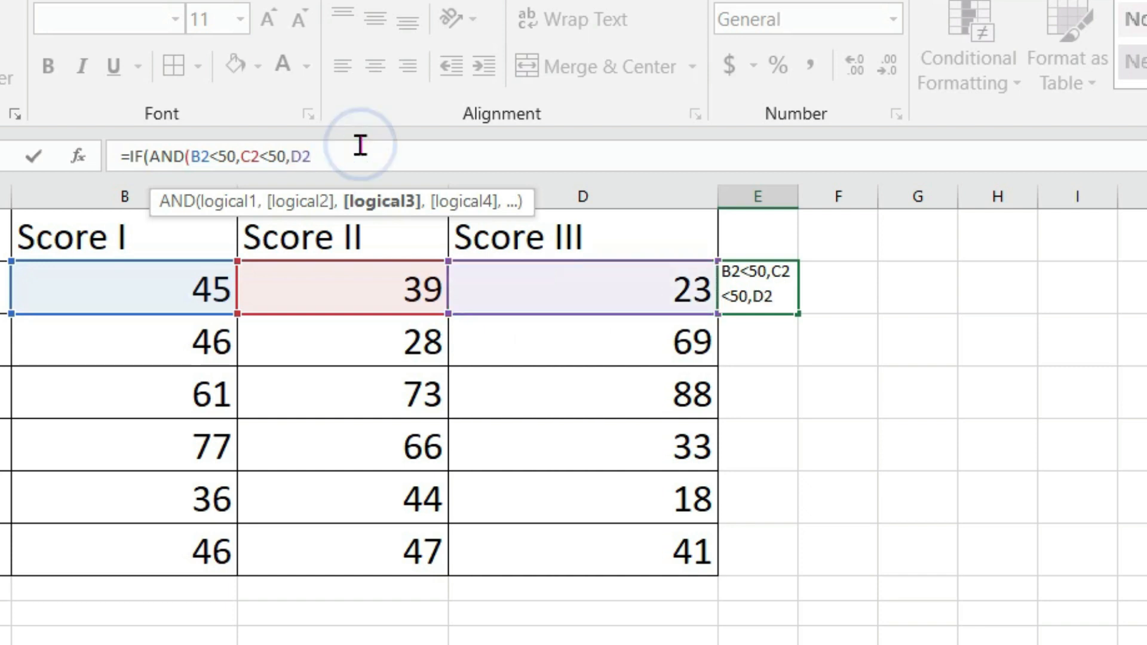
type("<50")
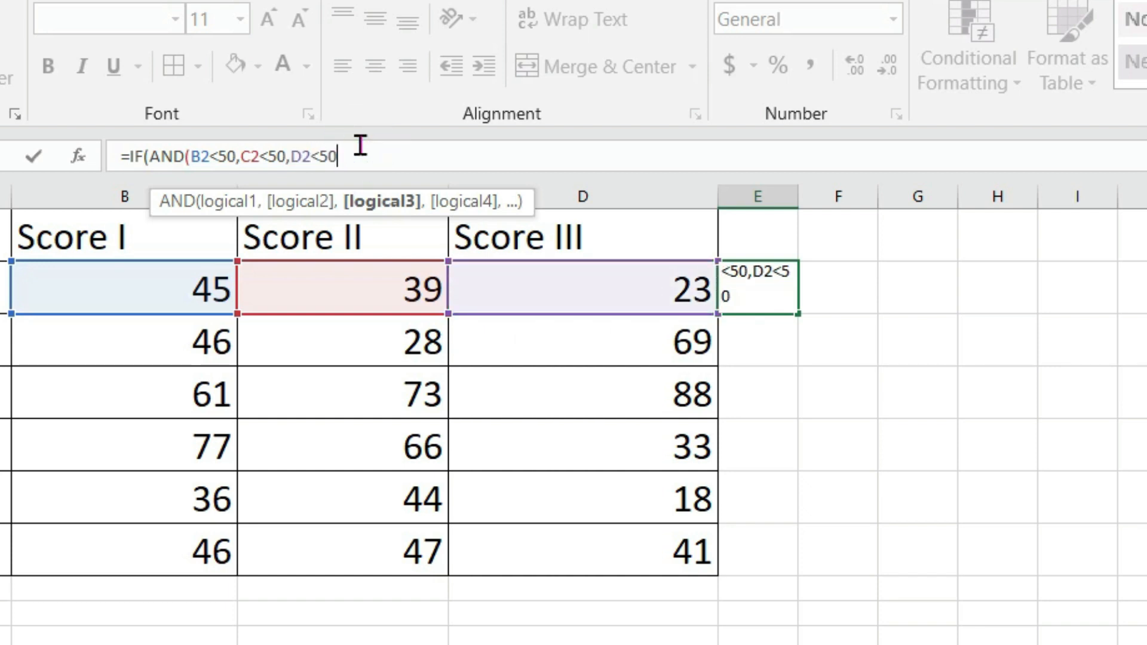
type(")")
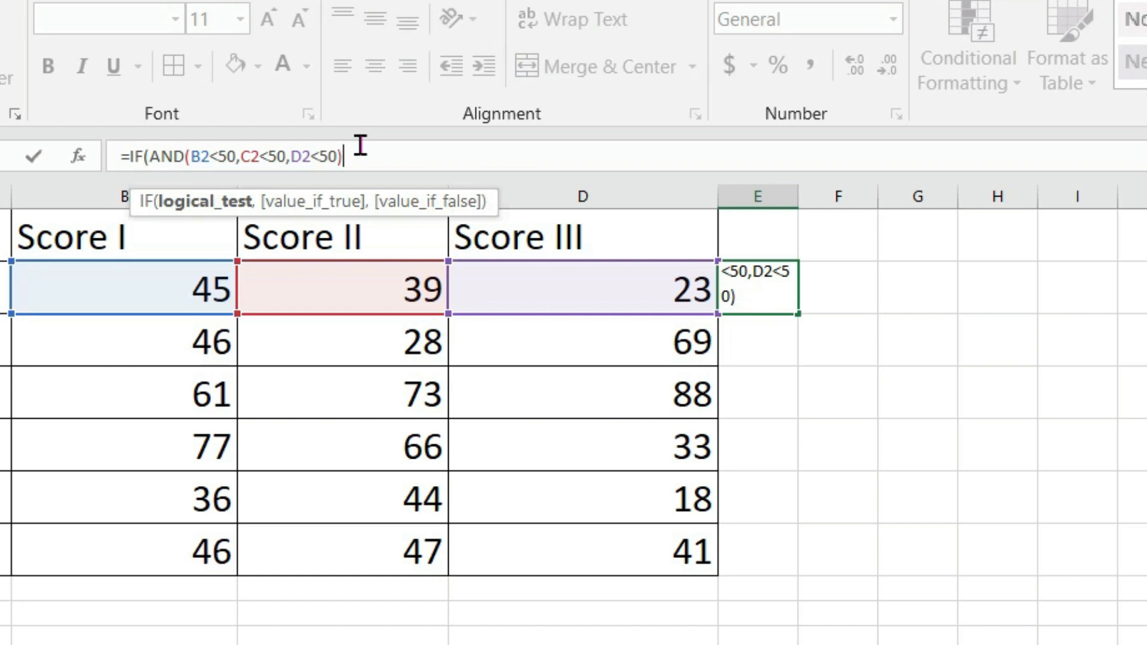
- Complete the E2 formula with "Fail" as the value if true and "Pass" as the value if false
type(",")
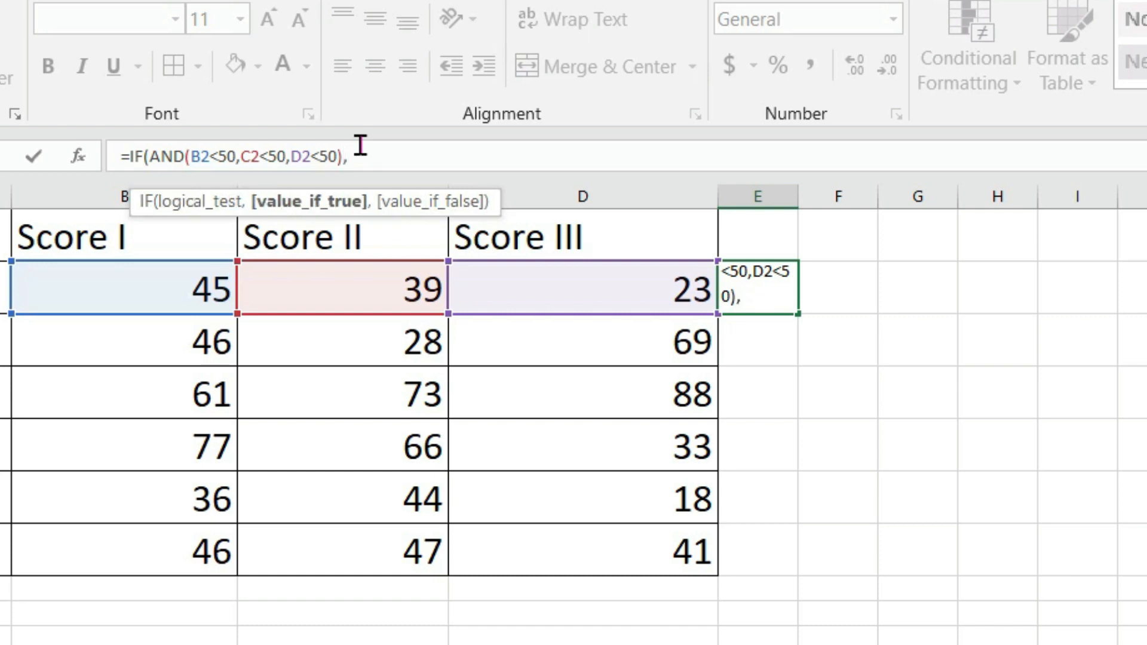
type("\"")
type("Fail\",")
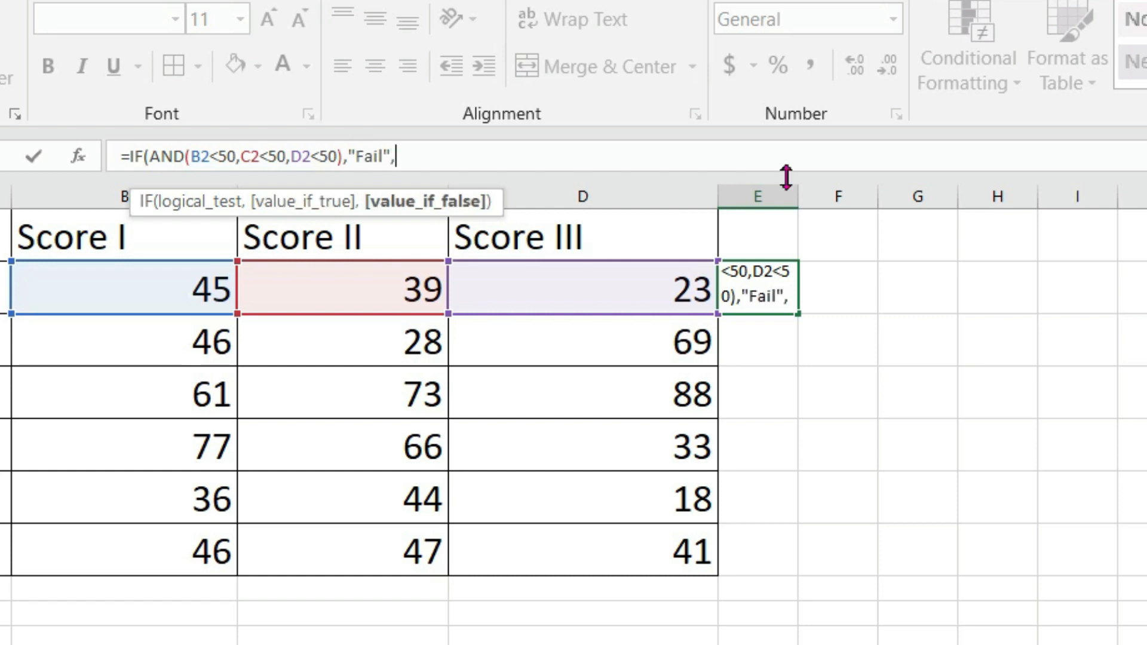
type("\"P")
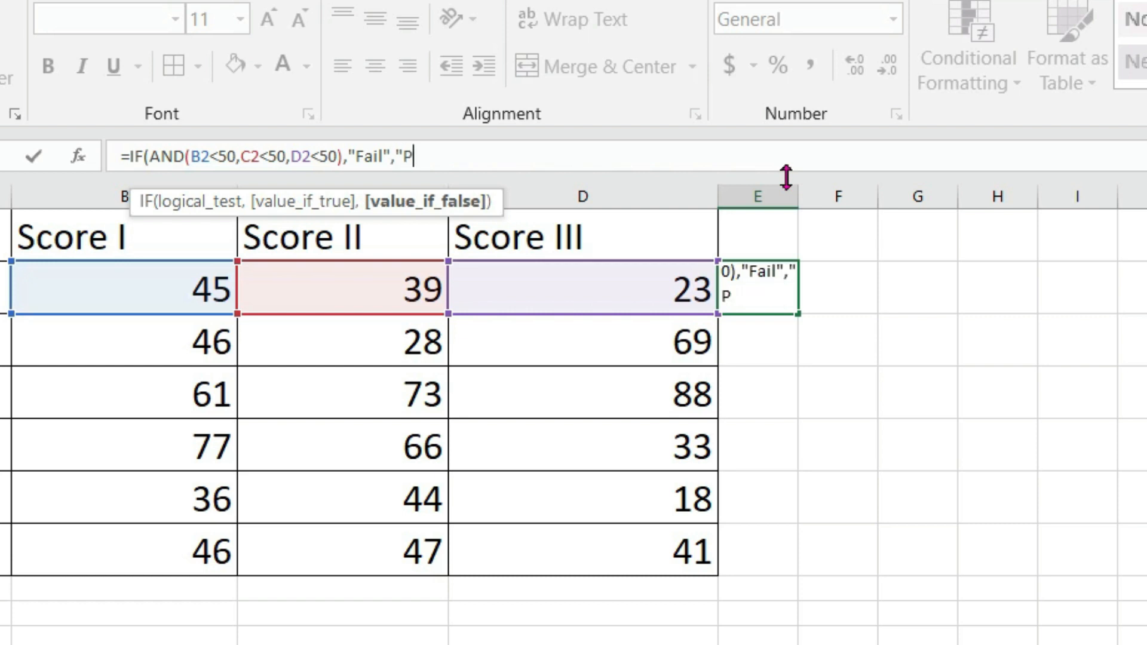
type("ass\")")
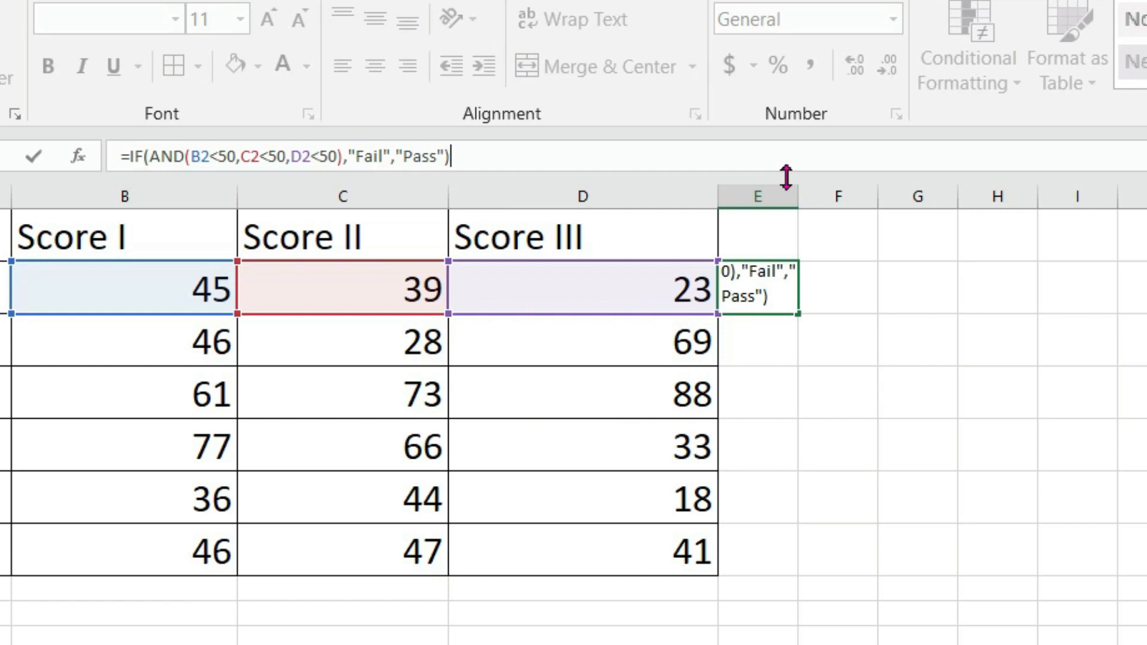
key("Return")
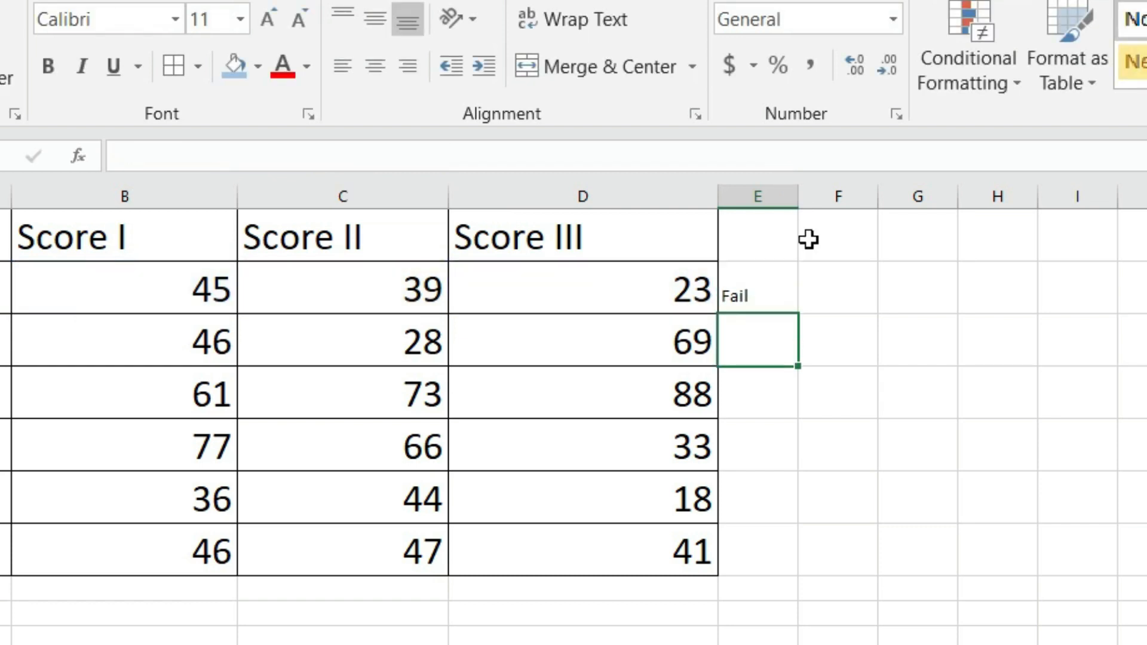
- Fill the IF/AND formula from E2 down to E7 for all remaining users
left_click(767, 279)
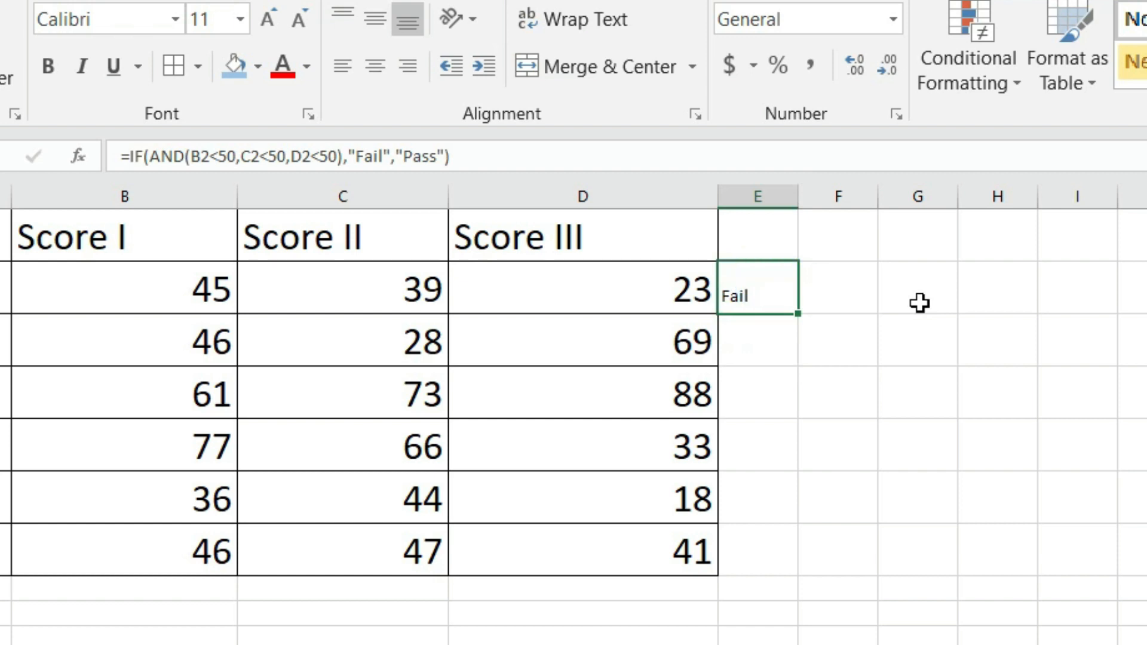
left_click_drag(797, 313, 774, 572)
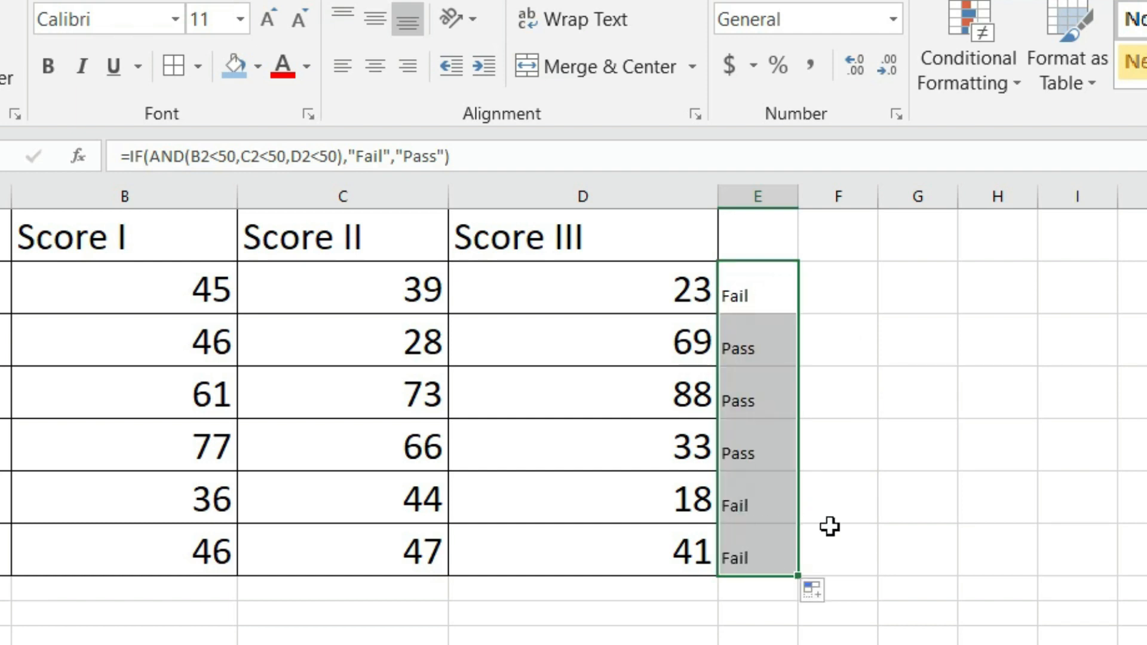
left_click(874, 449)
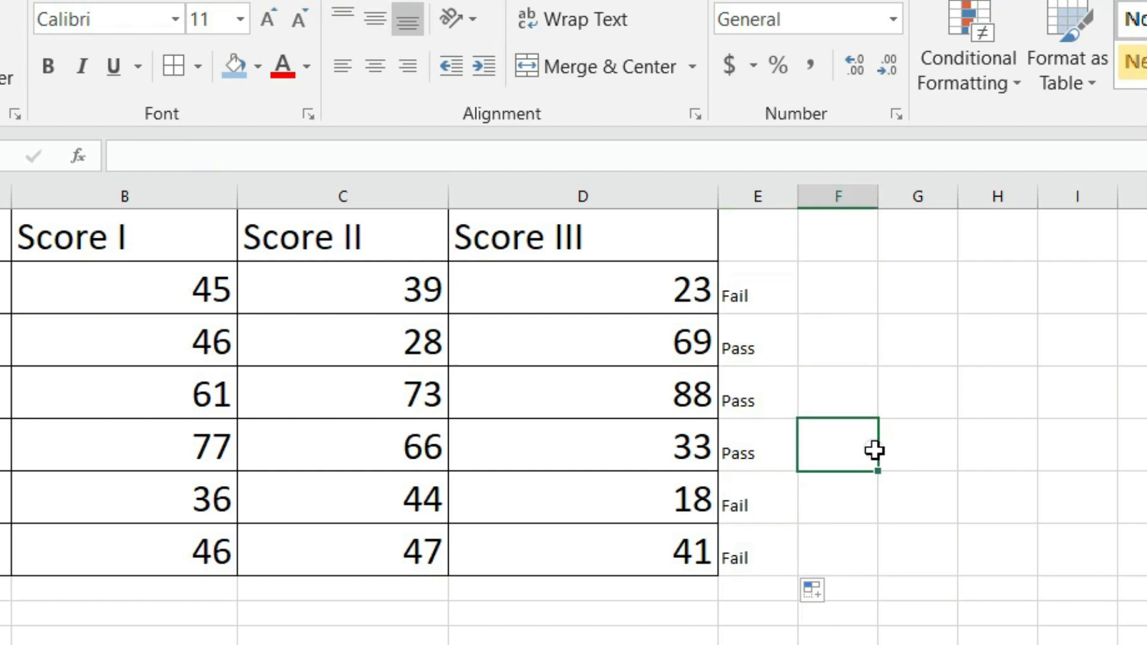
left_click(763, 296)
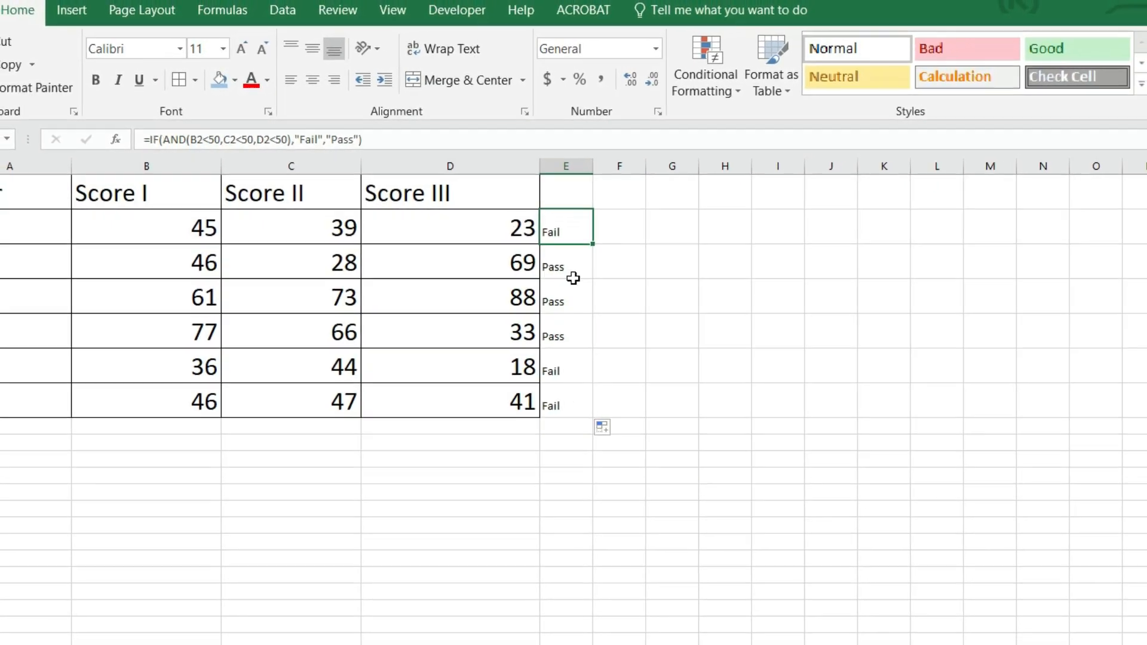
- Copy the complete IF/AND formula from E2 and paste it into the blank new 2 document in Notepad++
left_click(326, 137)
left_click_drag(315, 130, 143, 134)
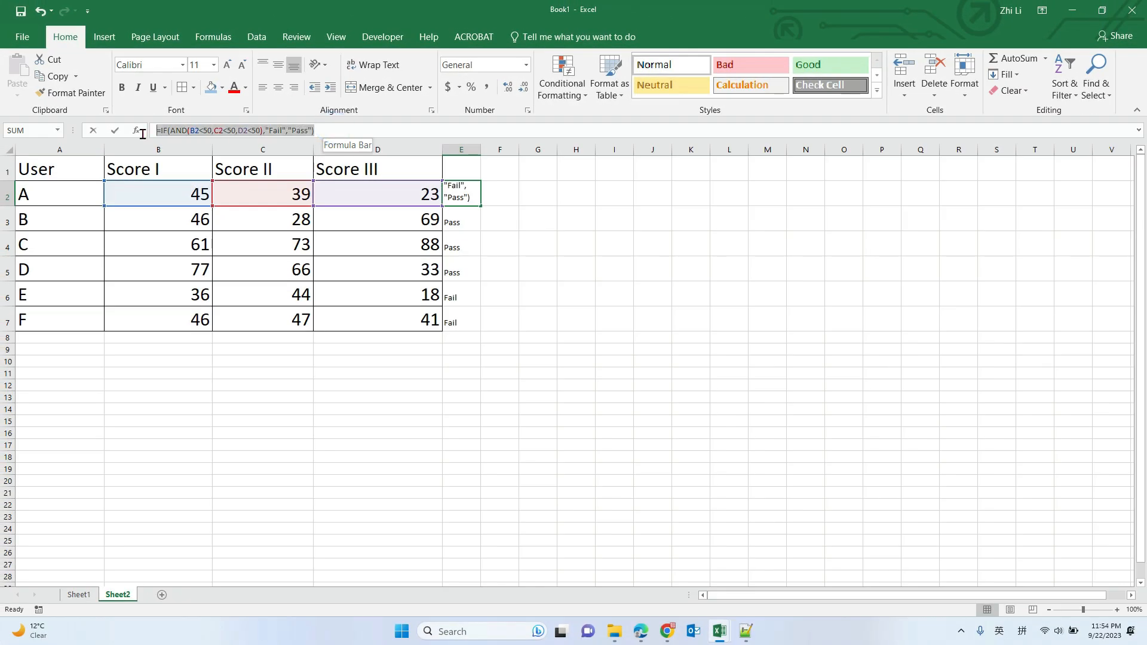
right_click(202, 136)
left_click(230, 154)
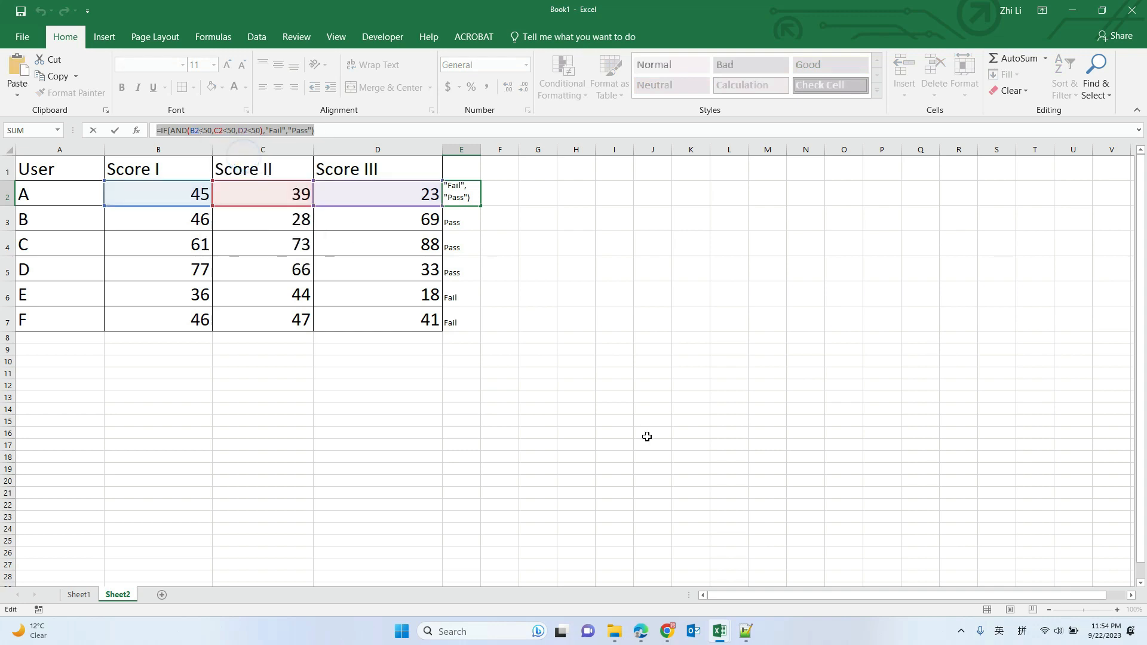
left_click(745, 631)
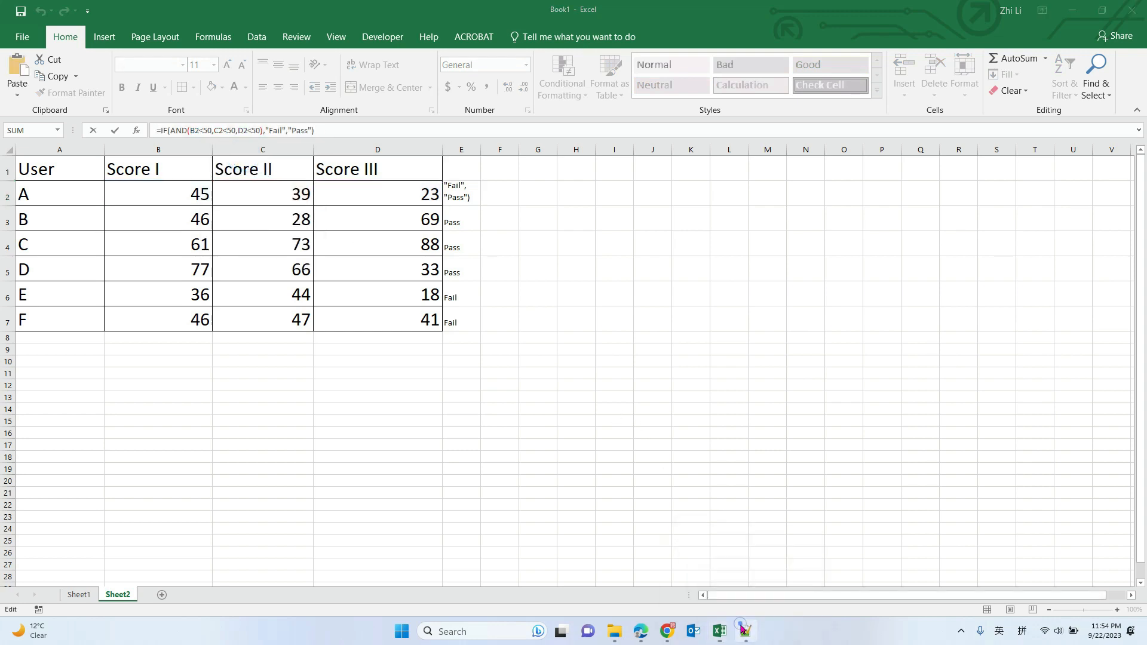
right_click(405, 130)
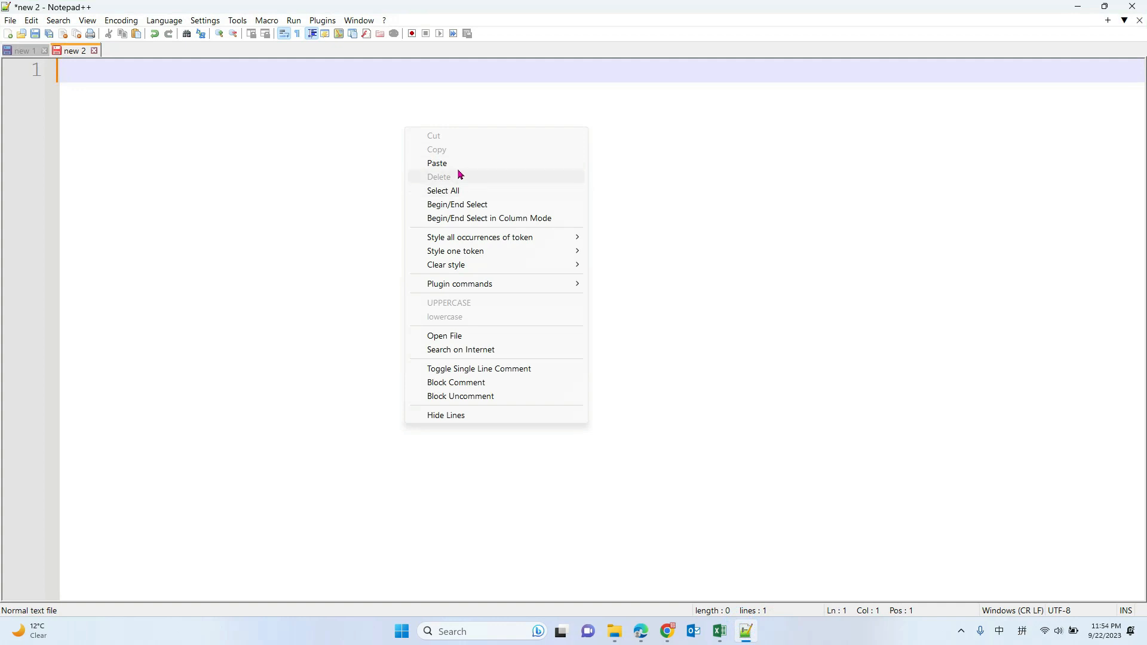
left_click(459, 165)
left_click(478, 91)
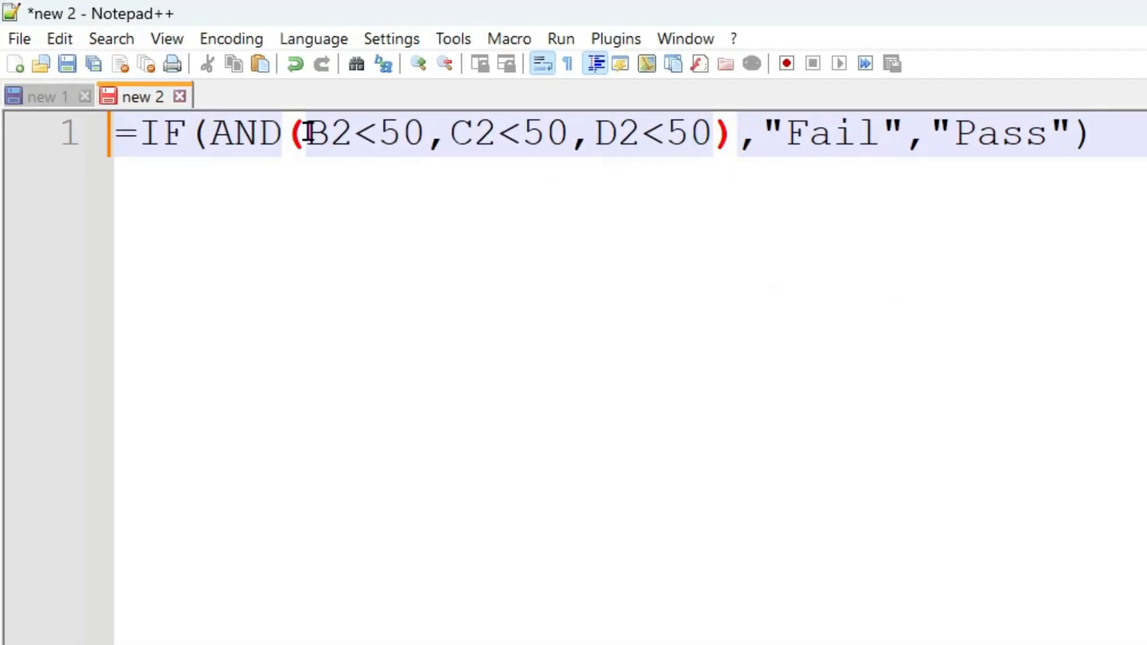
- Copy only the AND(B2<50,C2<50,D2<50) part of the pasted formula
left_click_drag(211, 131, 736, 132)
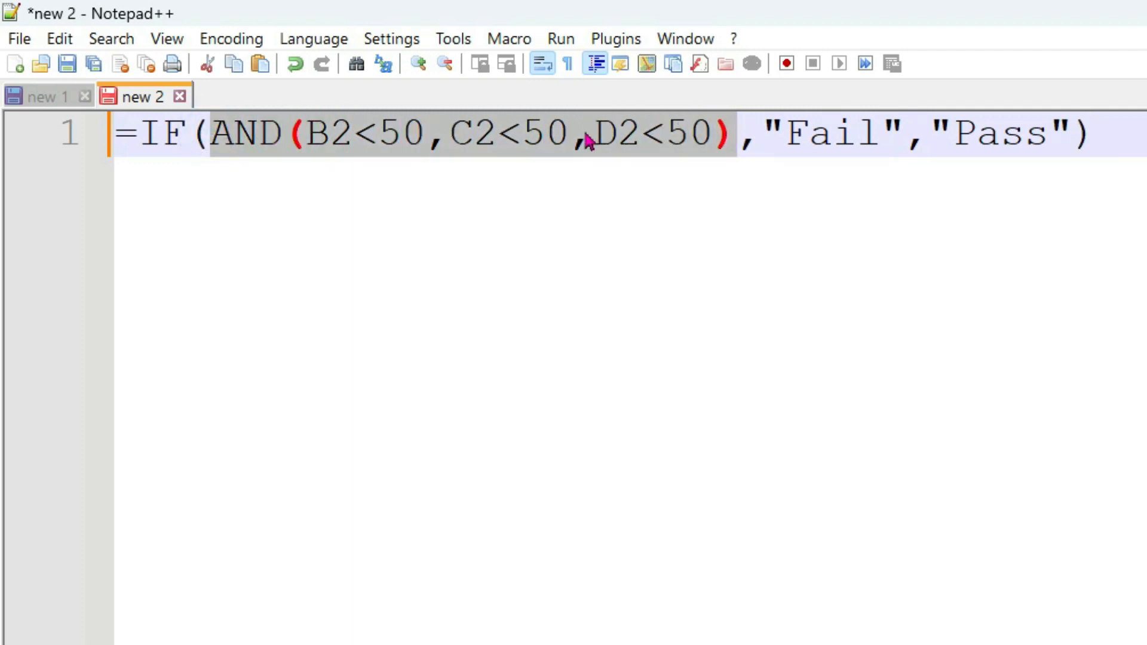
right_click(589, 141)
left_click(640, 174)
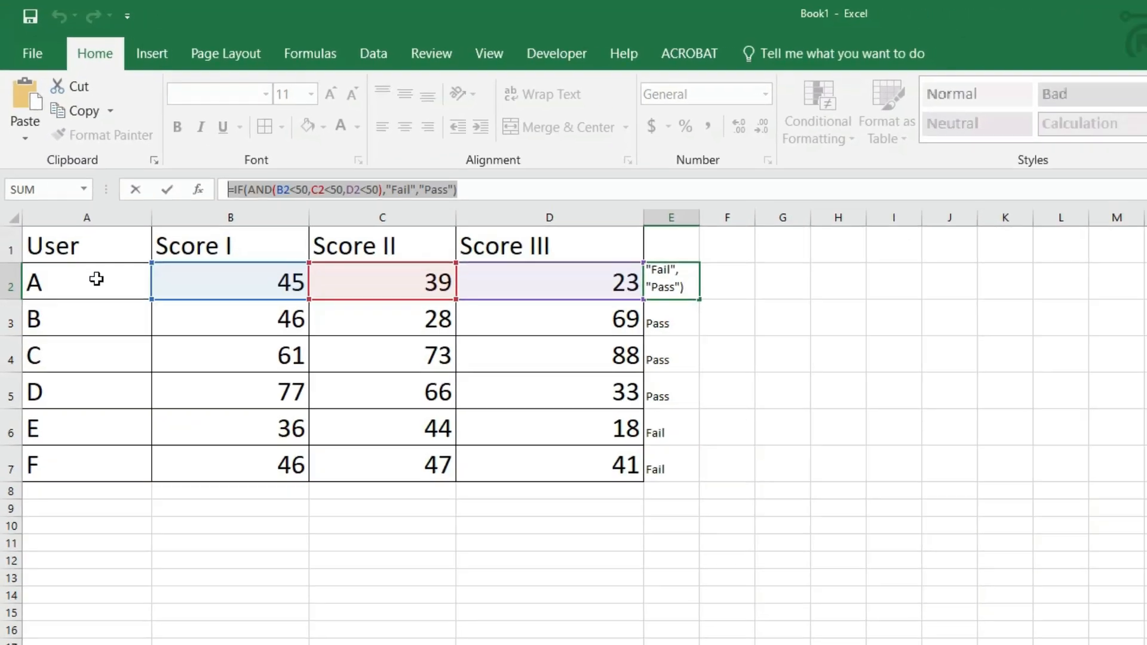
left_click(70, 205)
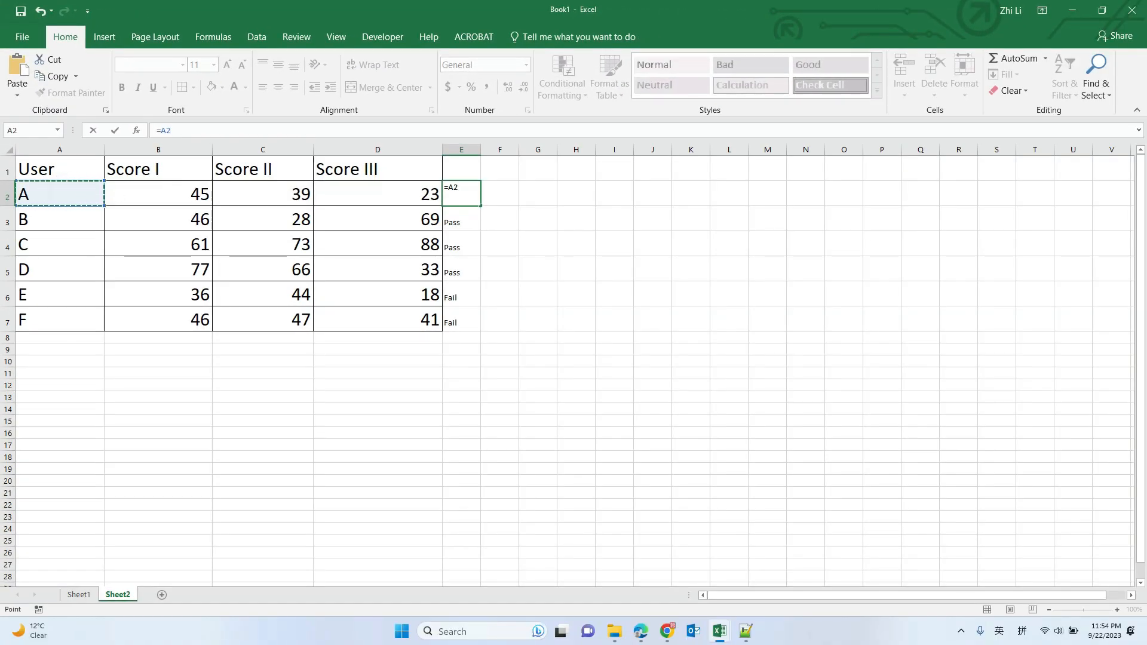
left_click(42, 12)
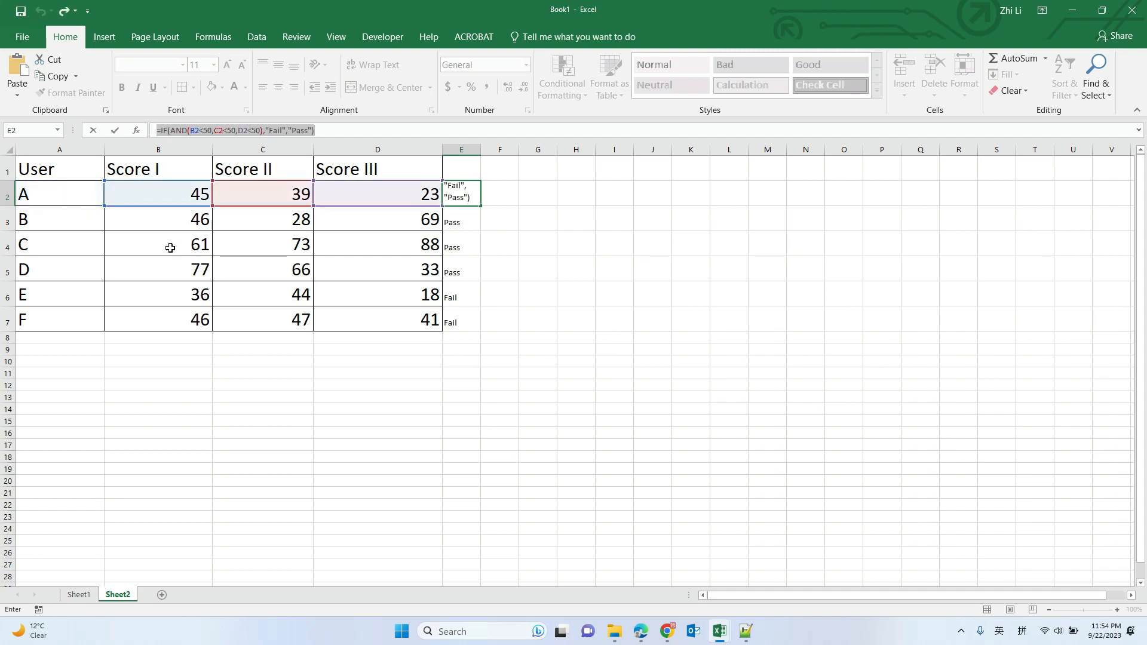
left_click(393, 129)
- Create a formula-based conditional formatting rule for cell A2 in Excel with the formula =AND(B2<50,C2<50,D2<50)
left_click(67, 190)
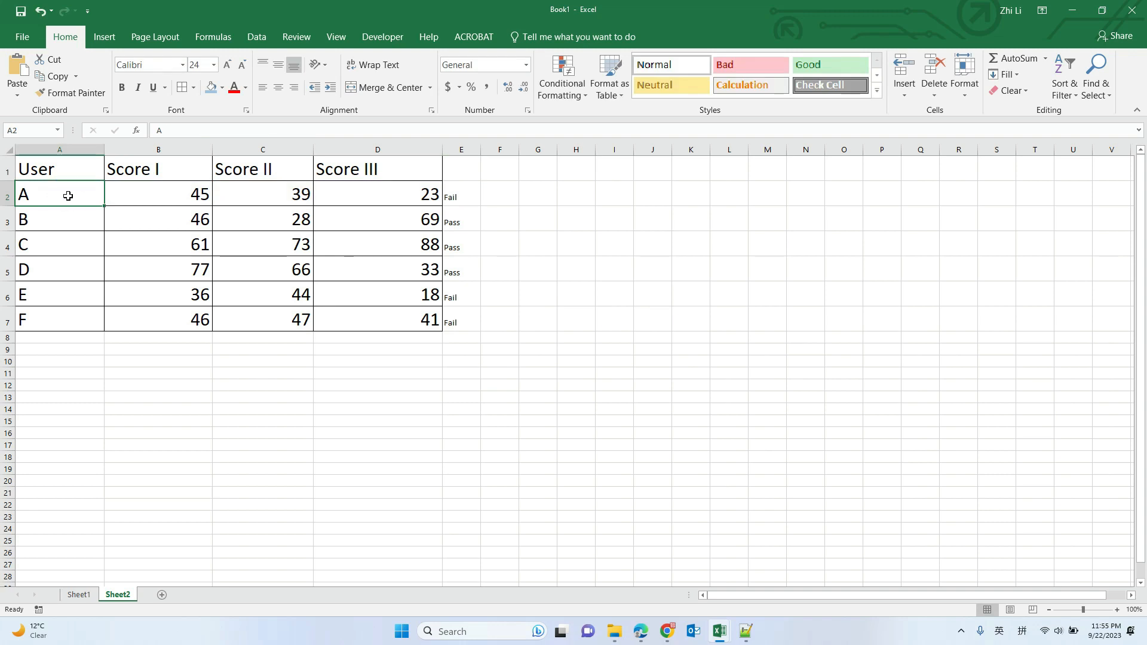
left_click(574, 103)
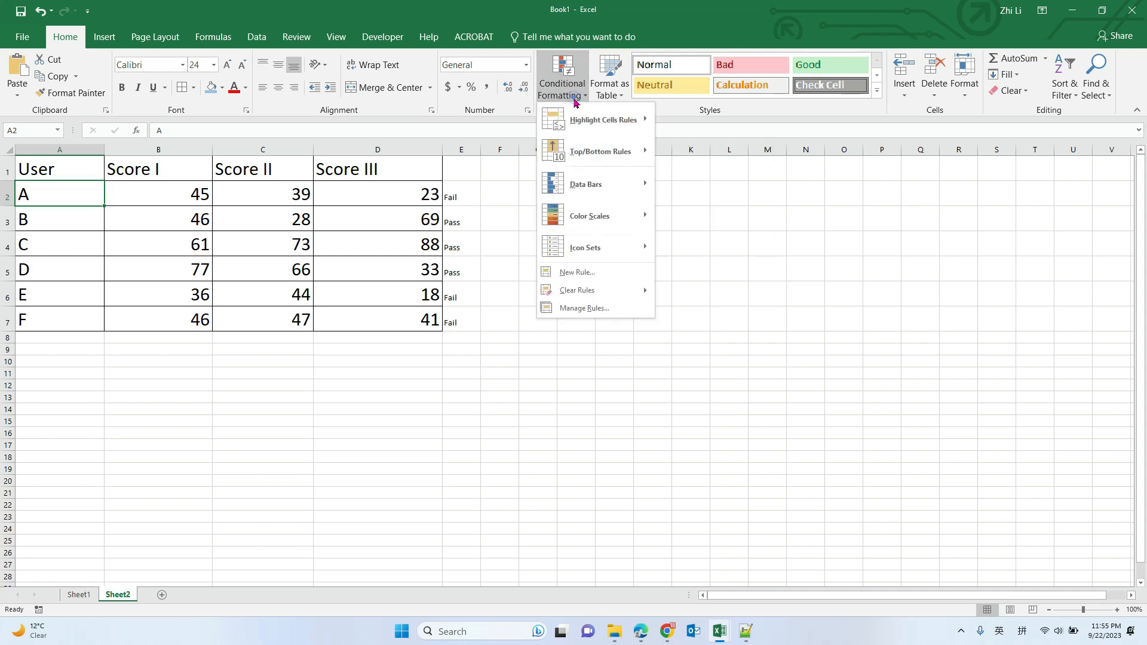
left_click(593, 273)
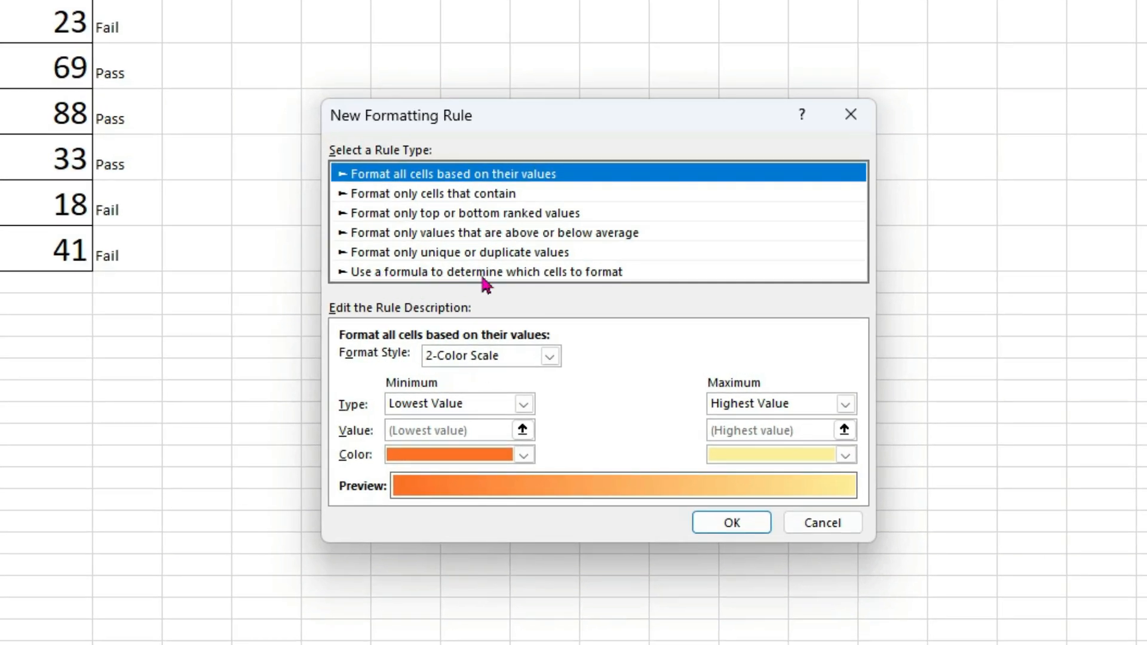
left_click(502, 273)
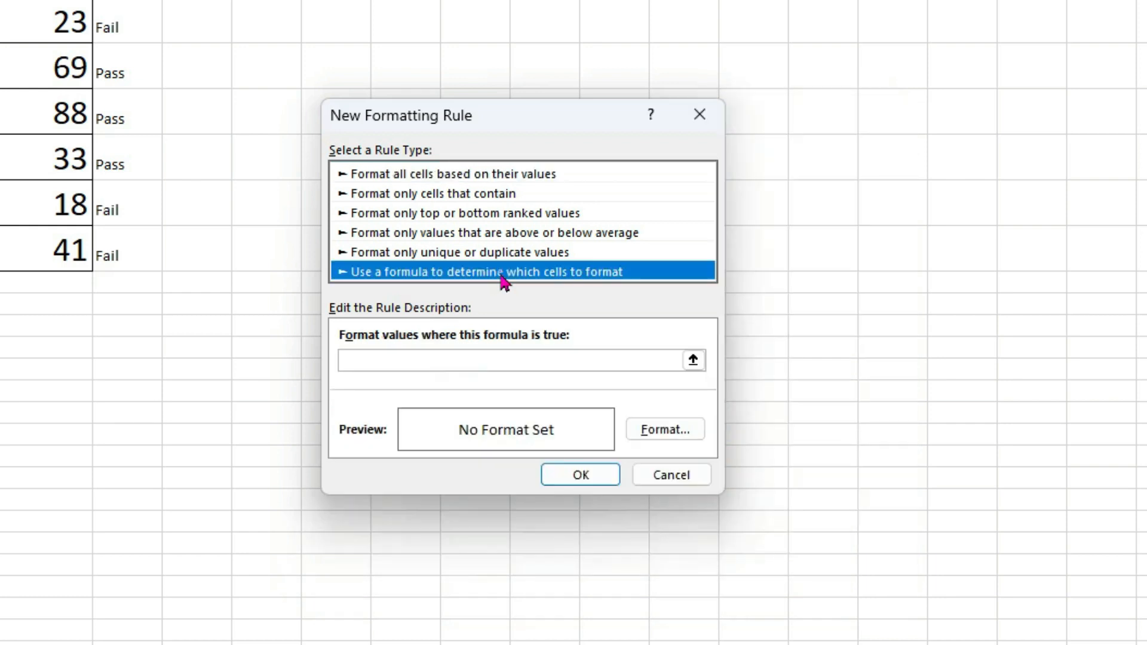
left_click(413, 361)
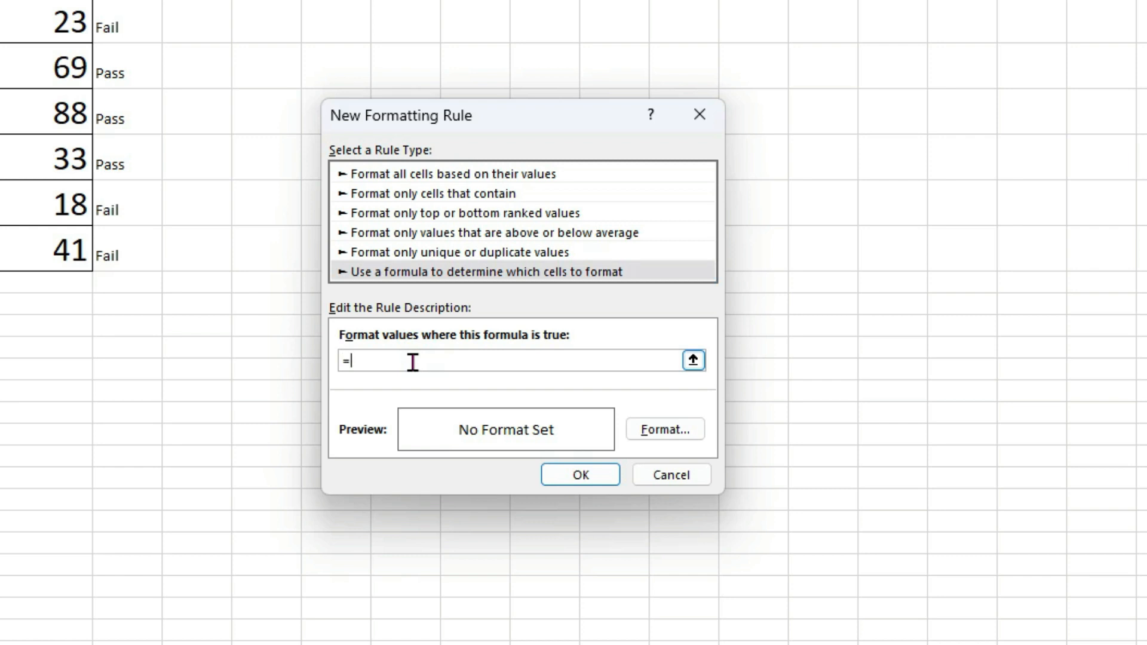
key("ctrl+v")
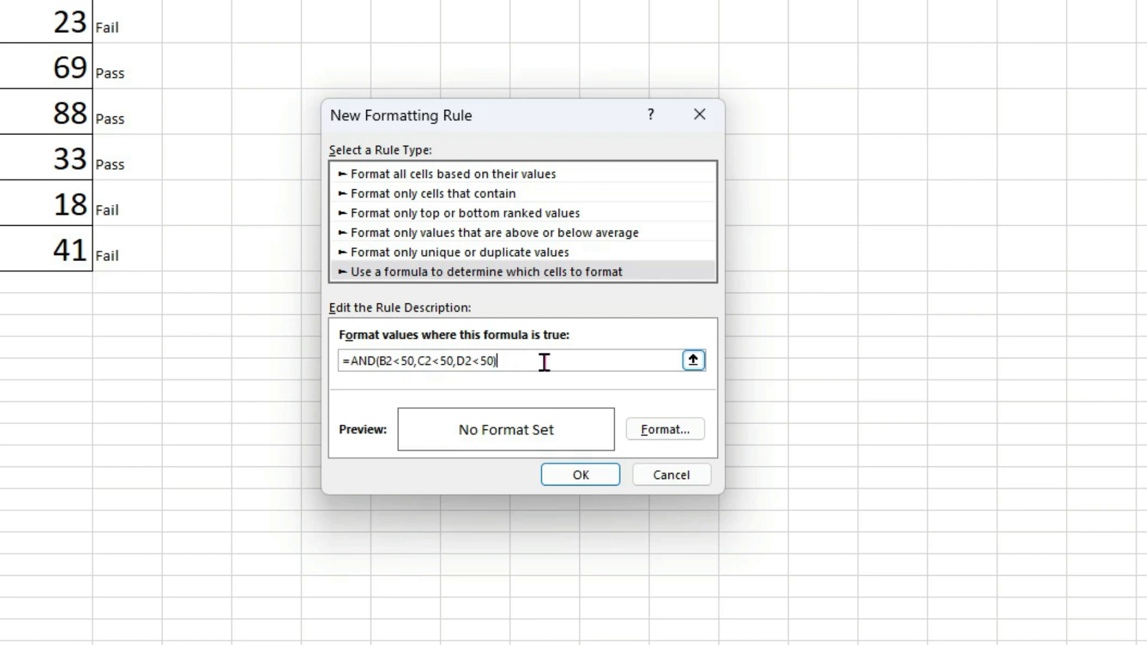
- Give the new rule a red background fill and apply it to A2
left_click(655, 441)
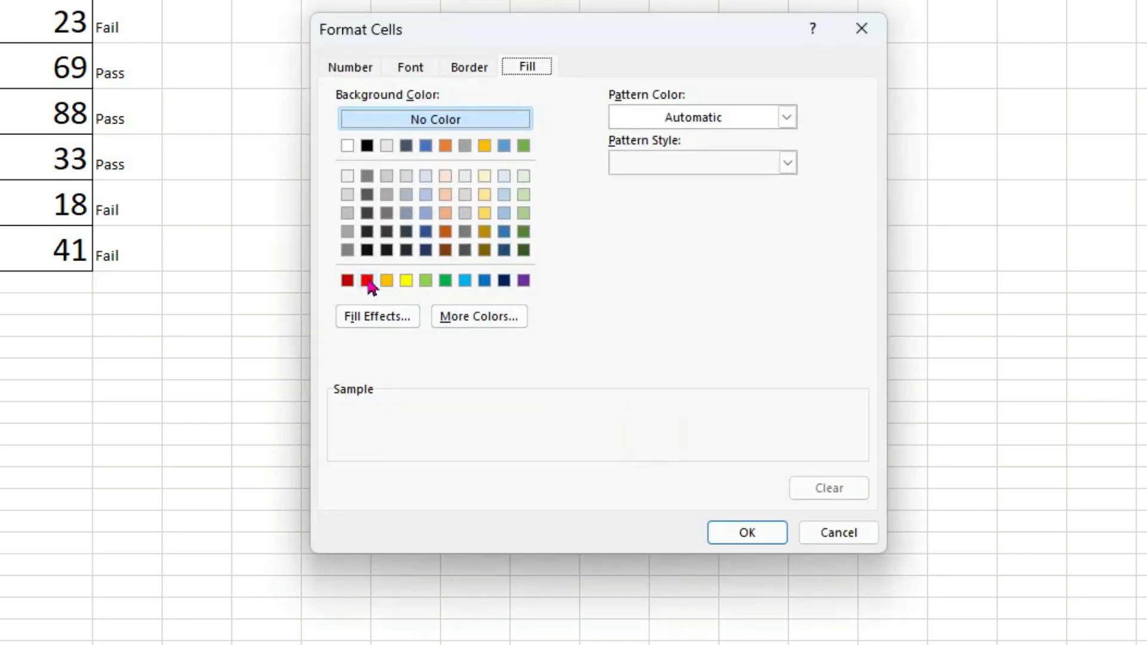
left_click(367, 280)
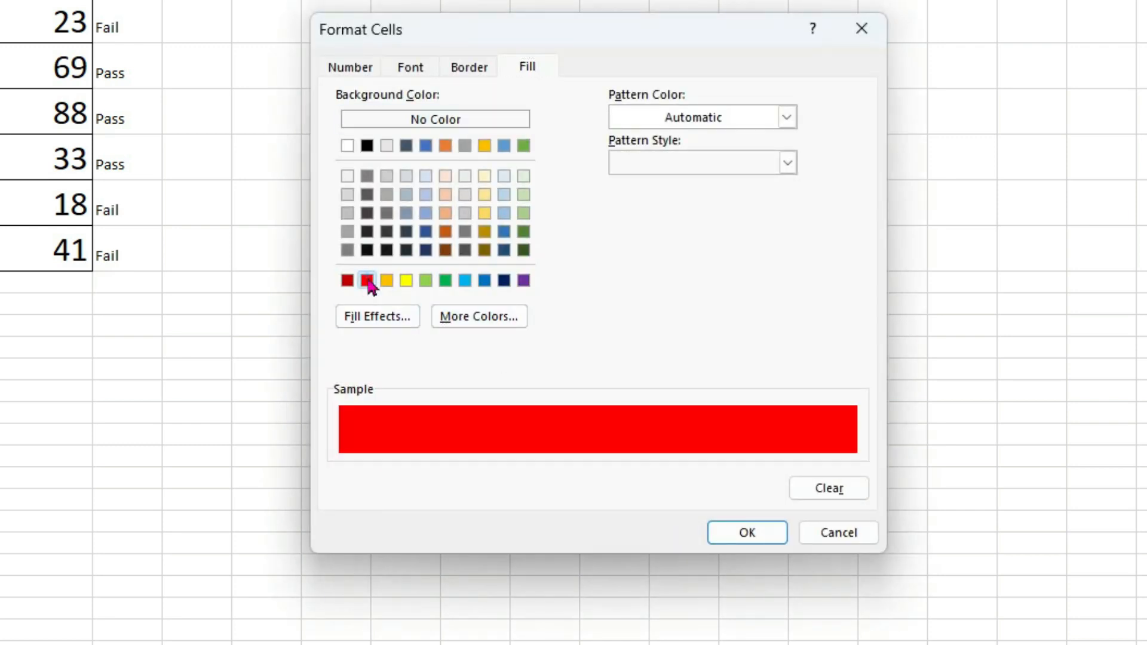
left_click(750, 535)
left_click(583, 485)
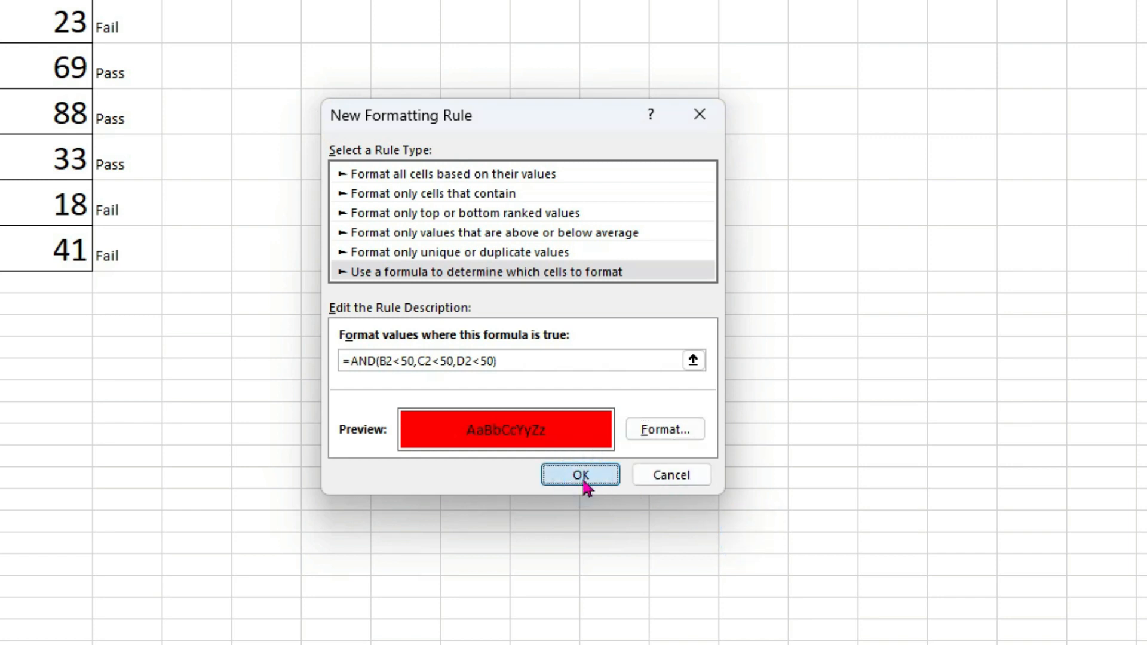
left_click(583, 476)
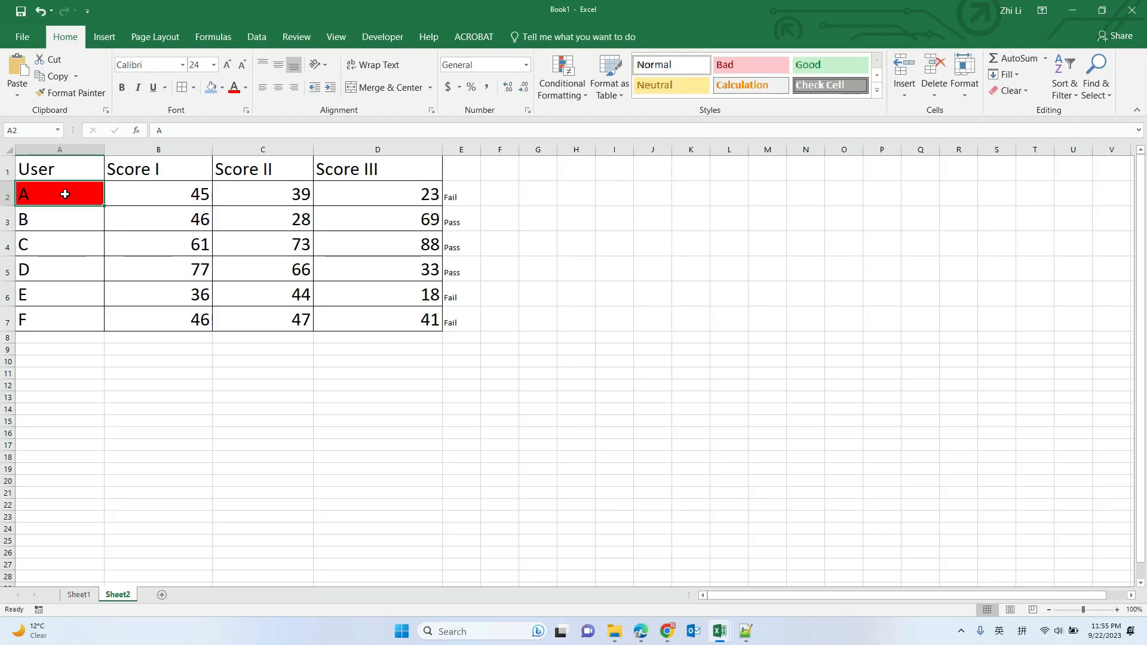
- Open A2's conditional formatting rule for editing and examine the B2 reference in its formula
left_click(570, 95)
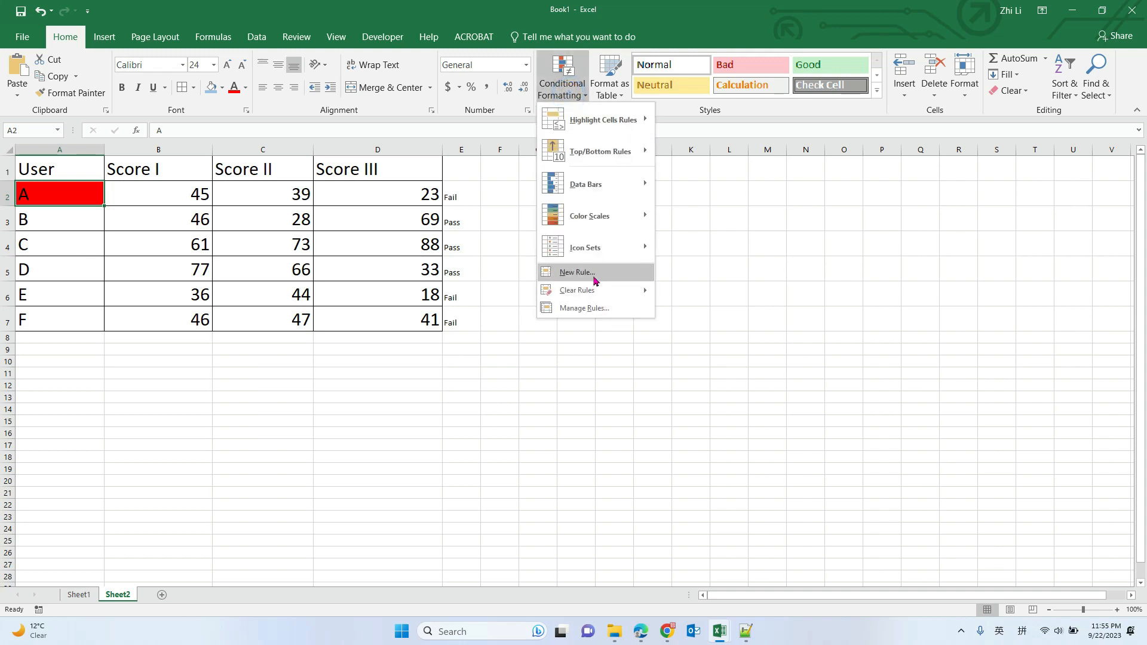
left_click(591, 308)
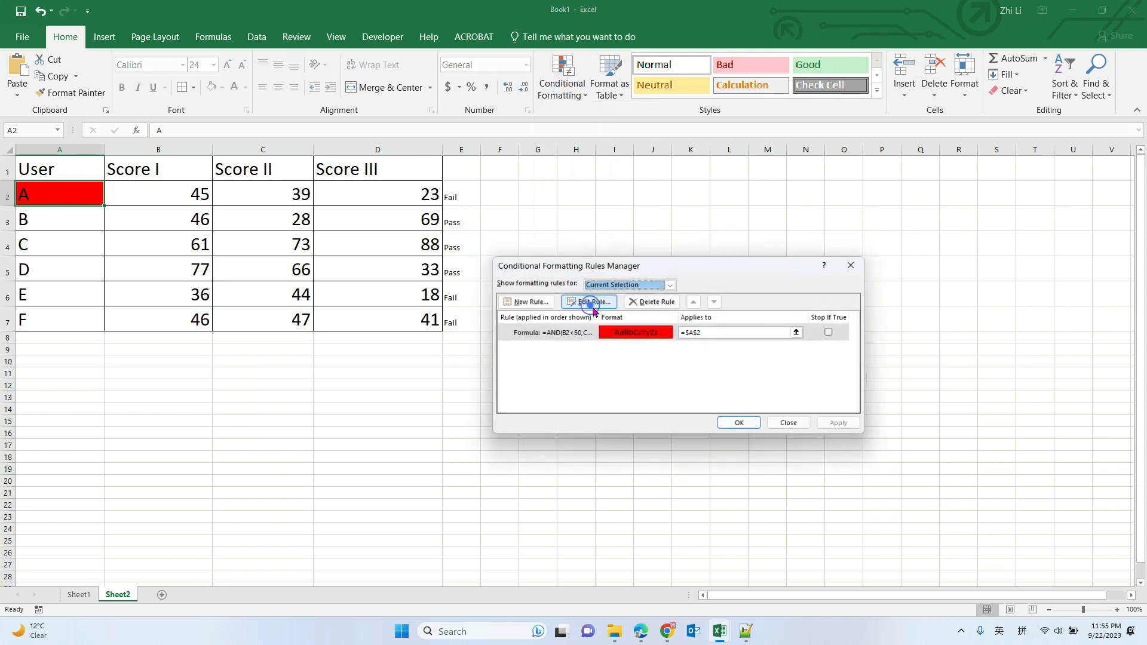
double_click(568, 332)
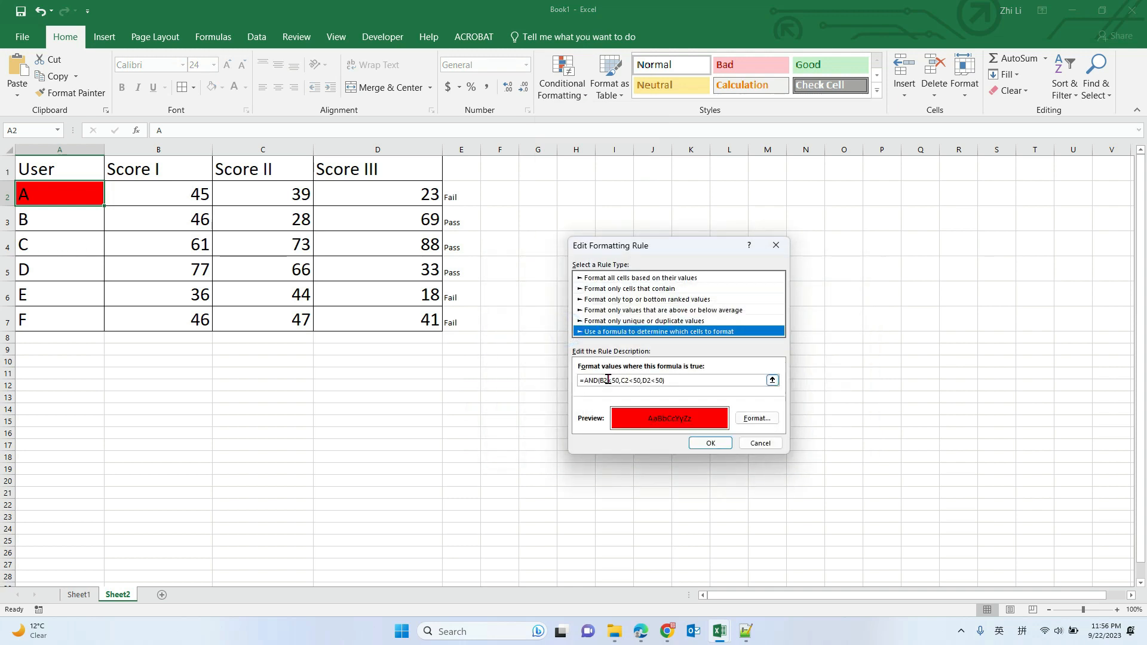
double_click(600, 380)
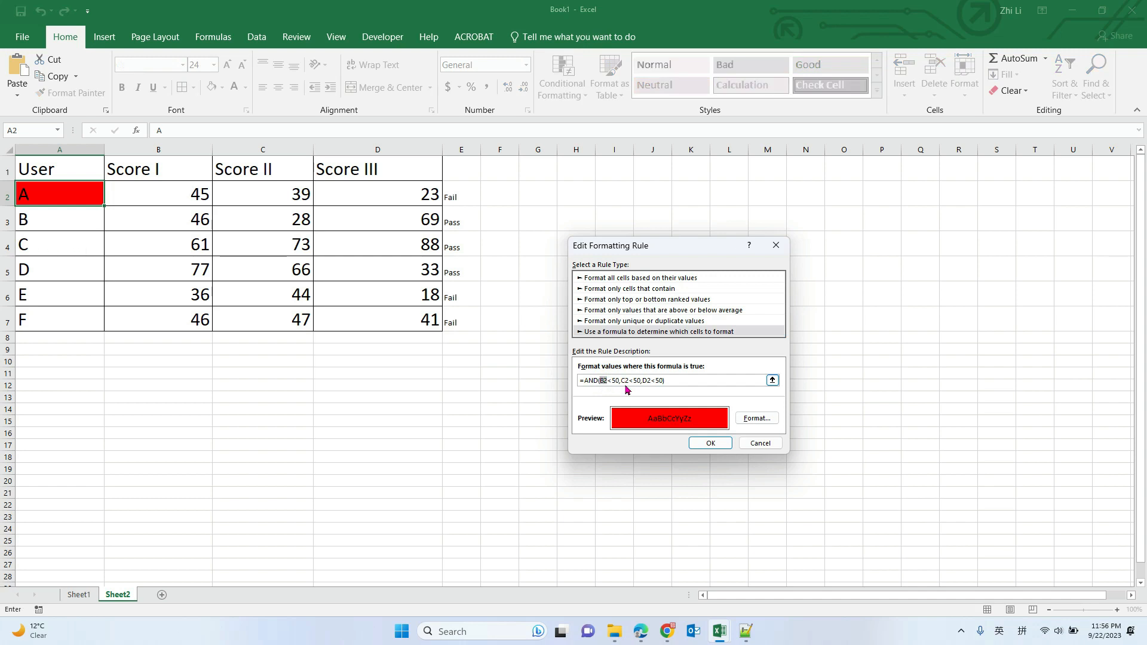
left_click(178, 192)
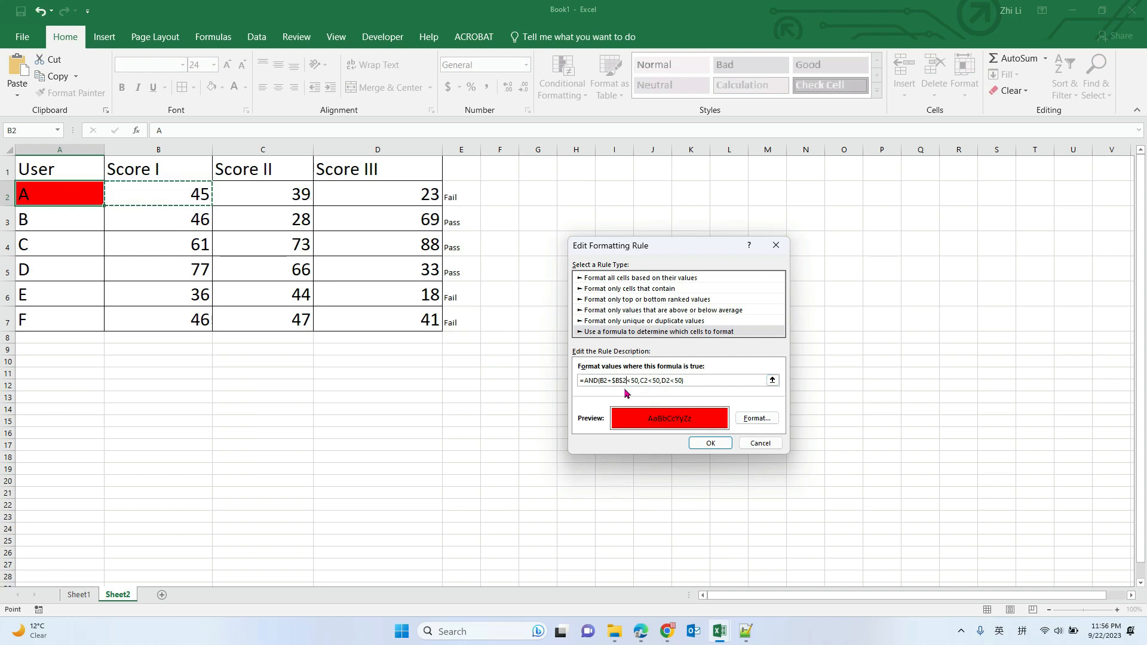
key("BackSpace")
key("BackSpace")
key("BackSpace")
key("BackSpace")
key("BackSpace")
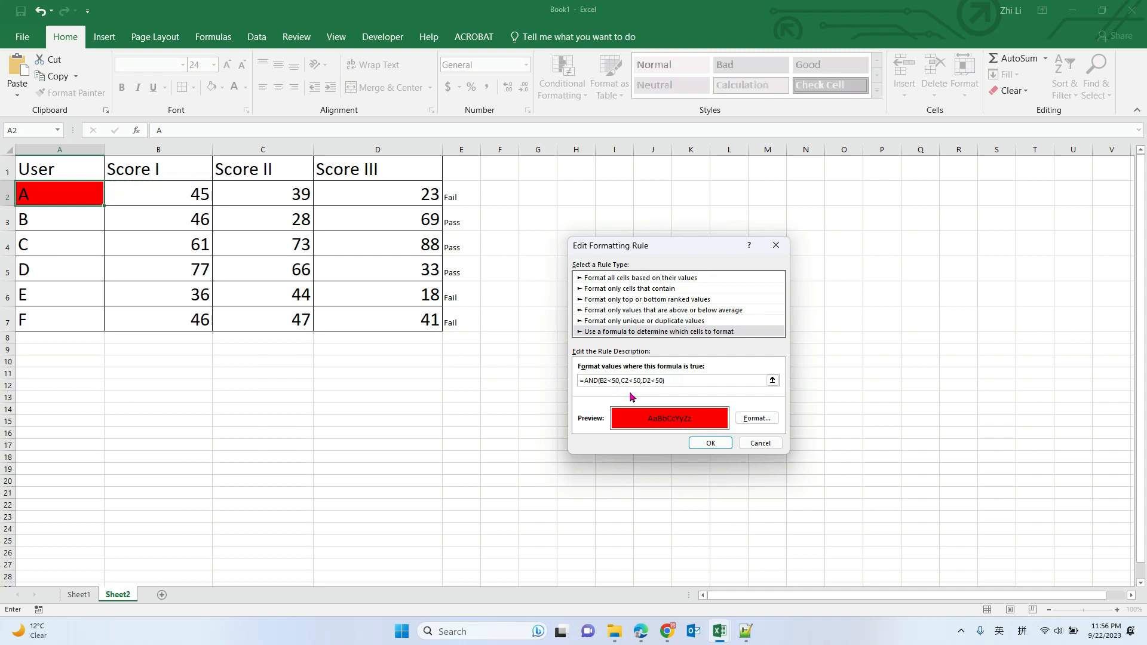
- Confirm the rule's formula =AND(B2<50,C2<50,D2<50) and close the conditional formatting rules manager
key("Tab")
left_click(710, 445)
left_click(716, 417)
left_click(773, 423)
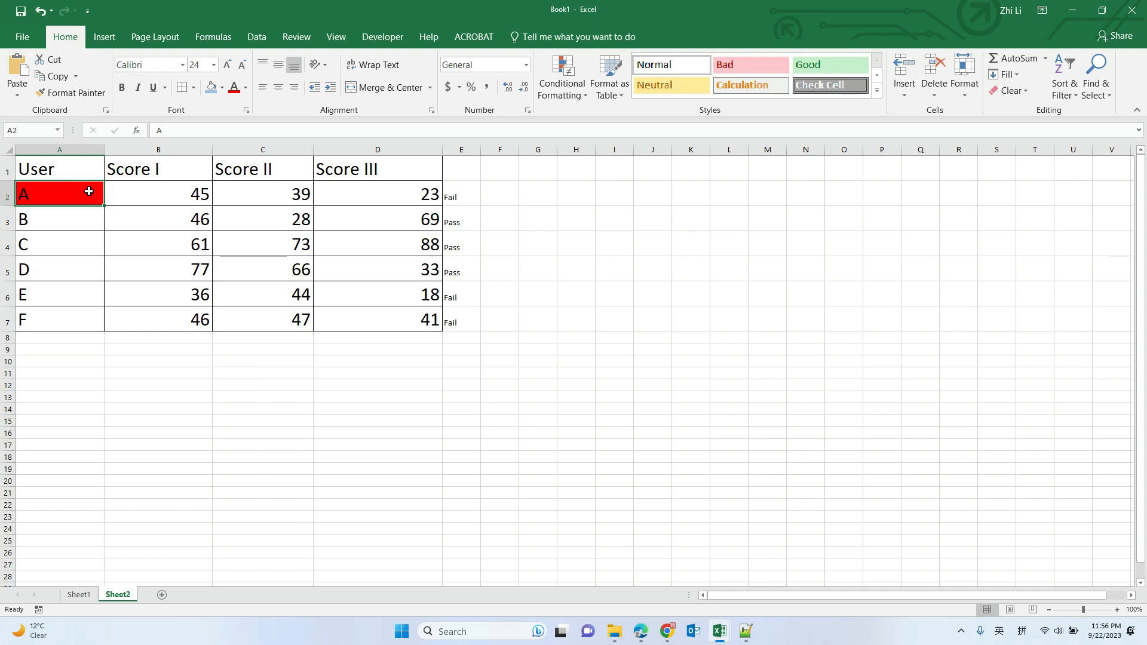
- Copy A2's formatting, including its conditional rule, to the remaining users in A3:A7 with Format Painter
left_click(76, 93)
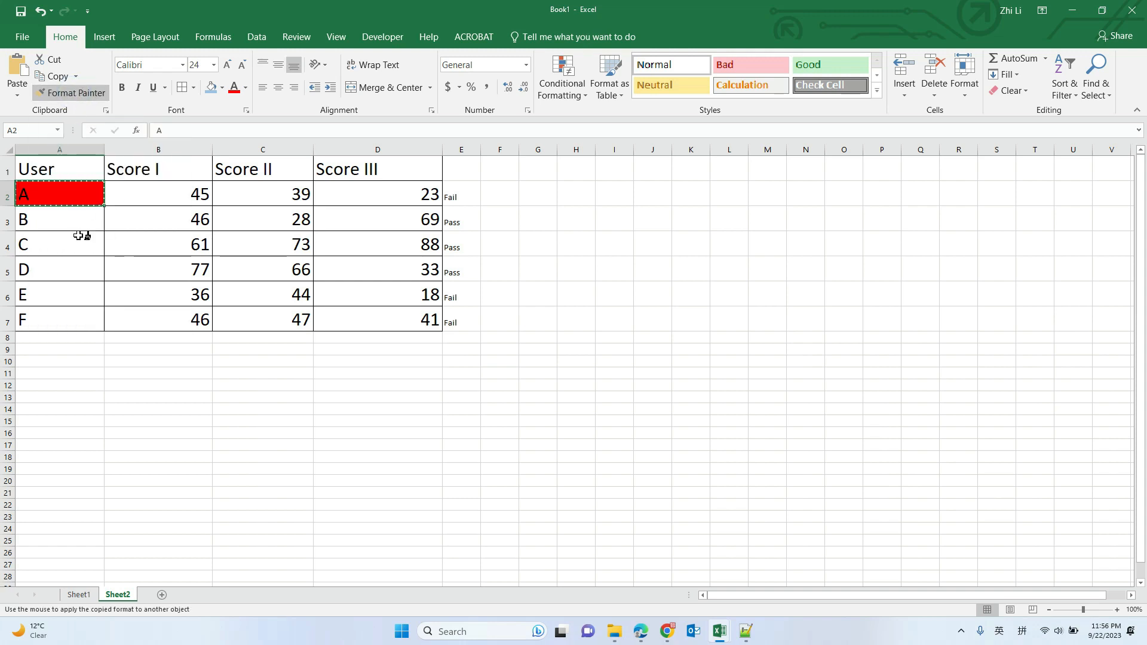
left_click_drag(72, 217, 70, 320)
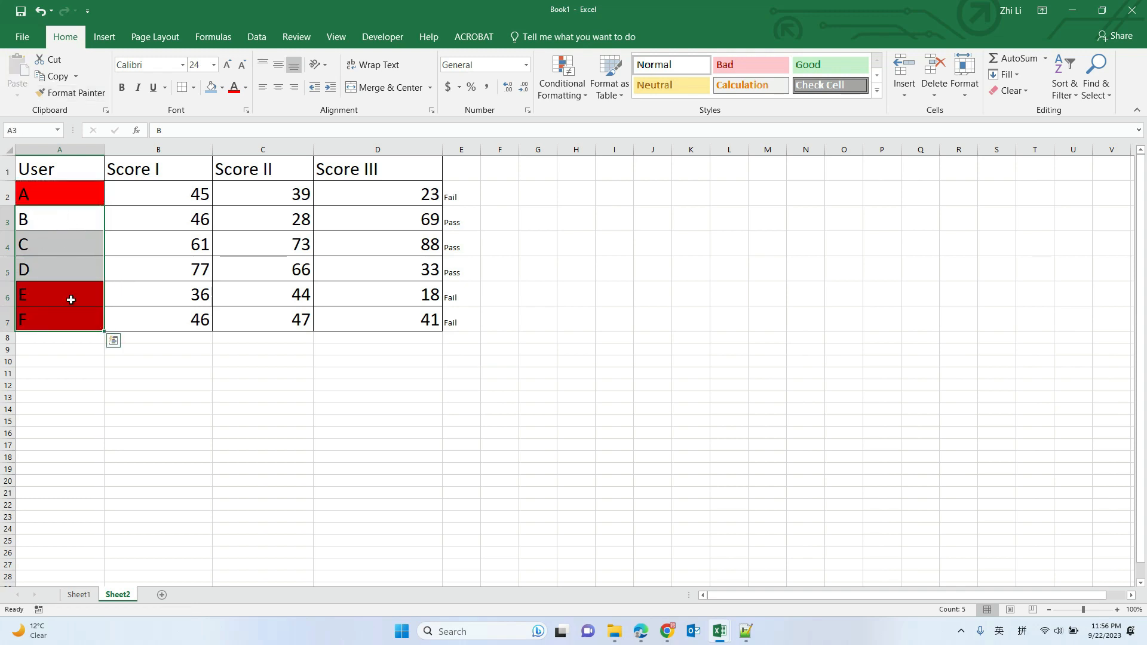